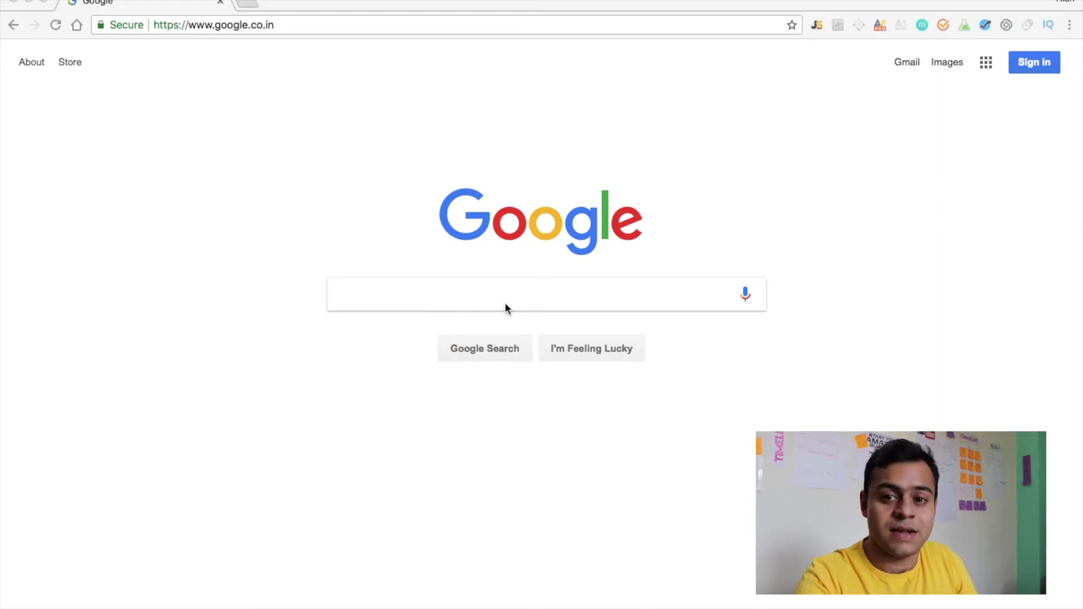
Step: Search Google for "google trends" and open the Google Trends site from the results
{"action": "left_click", "coordinate": [506, 304]}
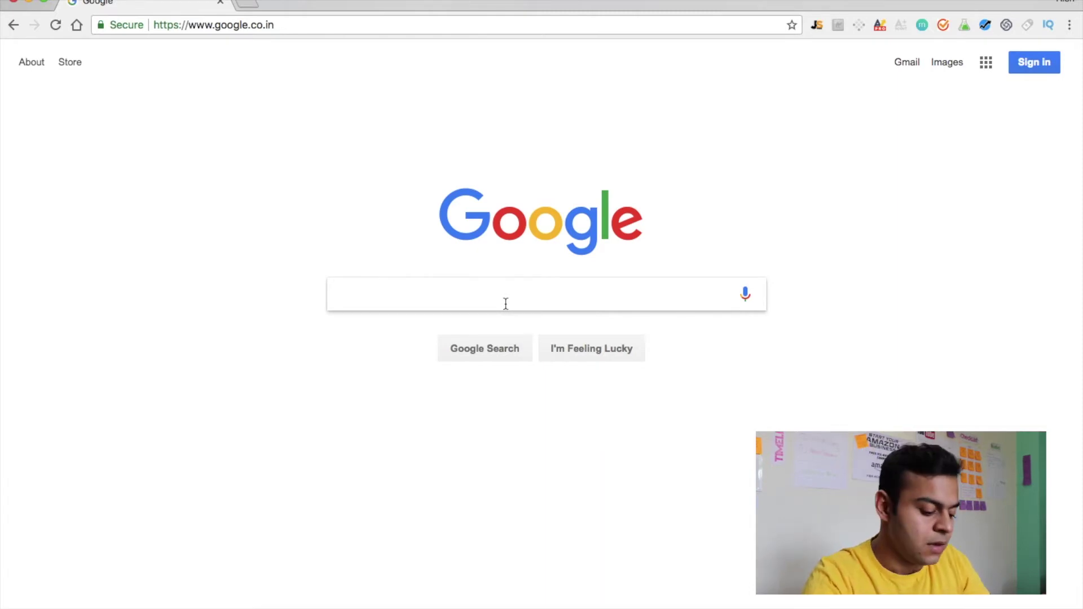
{"action": "type", "text": "google trends"}
{"action": "key", "text": "Return"}
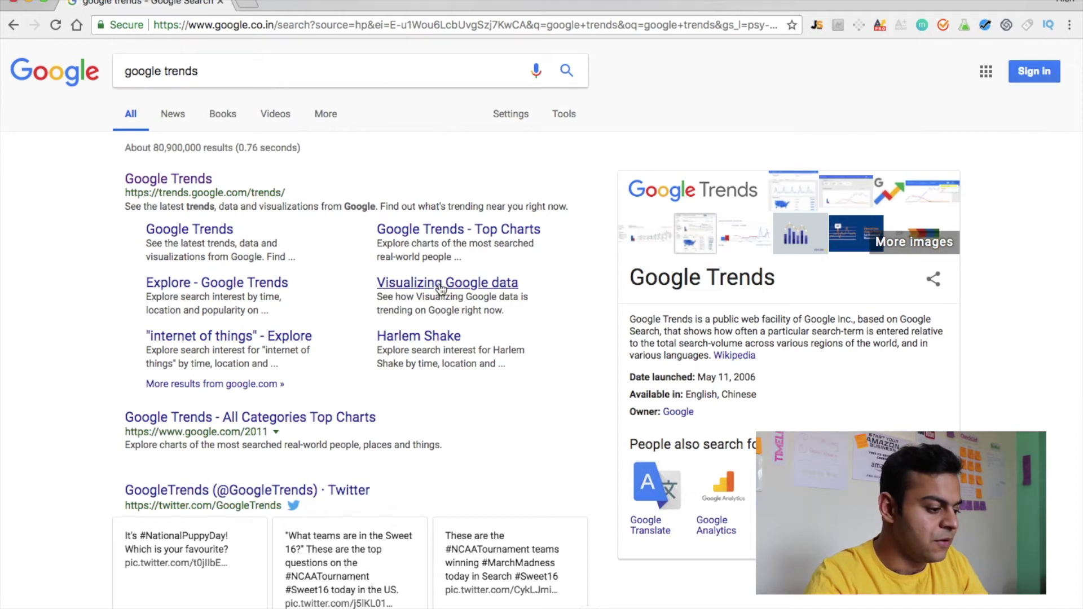
{"action": "left_click", "coordinate": [168, 179]}
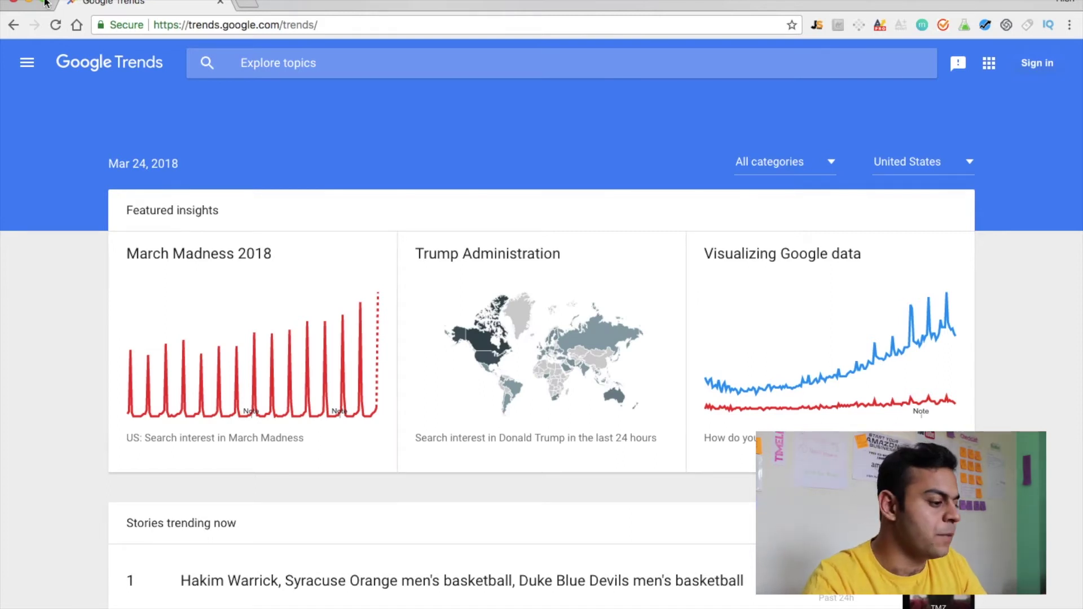
{"action": "left_click", "coordinate": [55, 25]}
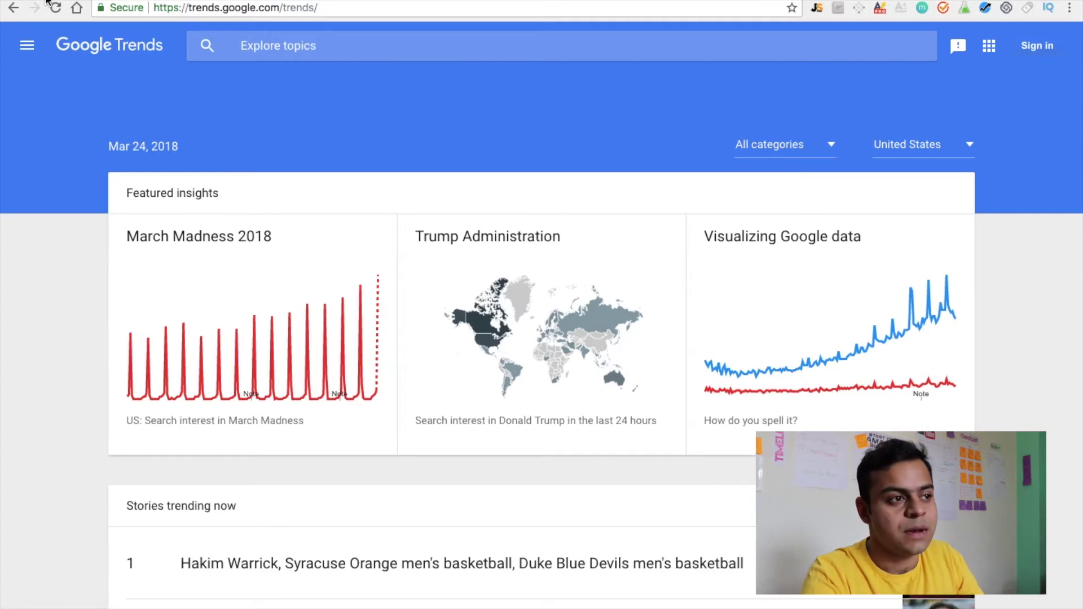
Step: Explore search interest for the term "knife knives" in Google Trends
{"action": "left_click", "coordinate": [229, 54]}
{"action": "type", "text": "knife"}
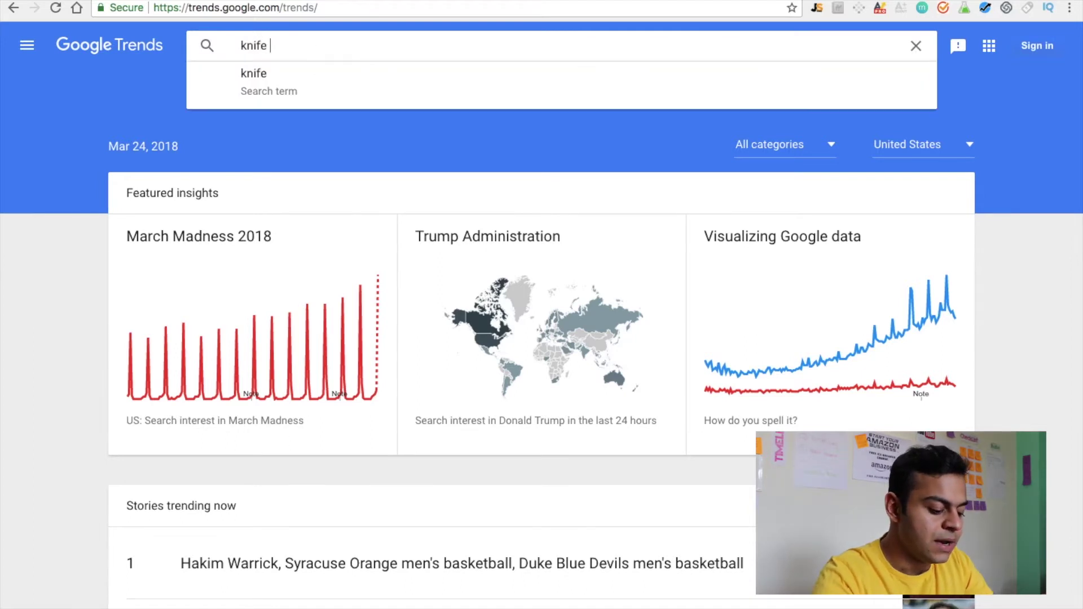
{"action": "type", "text": " knives"}
{"action": "key", "text": "Return"}
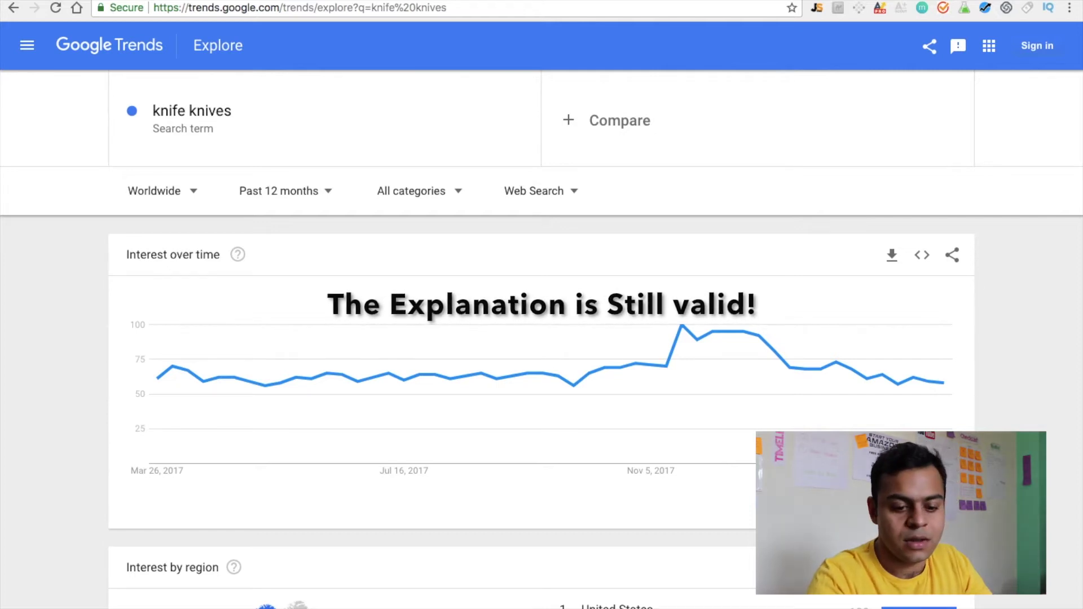
Step: Change the region filter for the "knife knives" trend to United States
{"action": "left_click", "coordinate": [143, 194]}
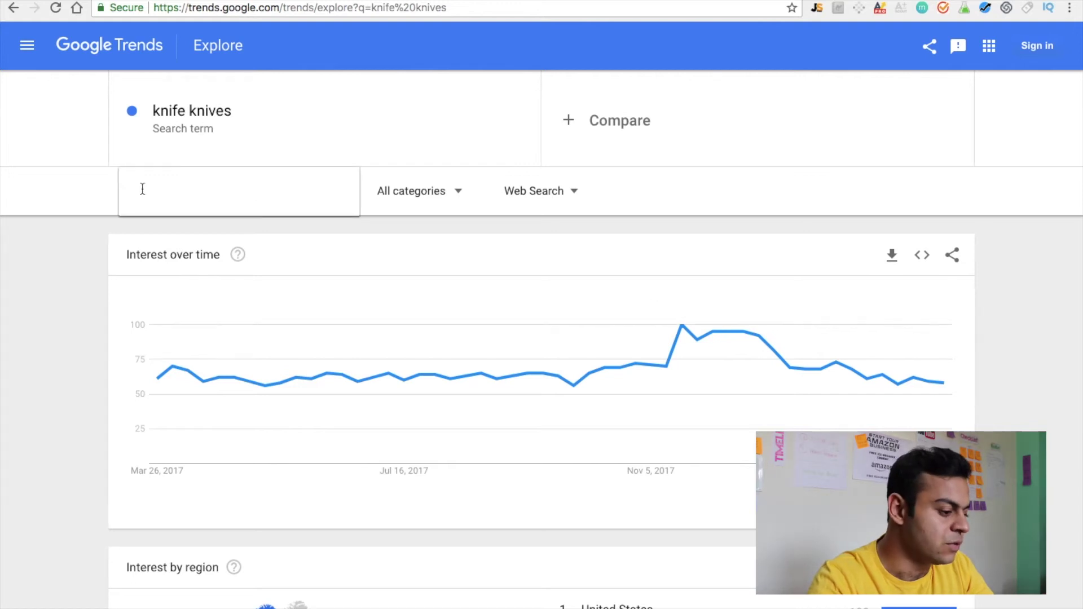
{"action": "left_click", "coordinate": [70, 269]}
{"action": "left_click", "coordinate": [177, 191]}
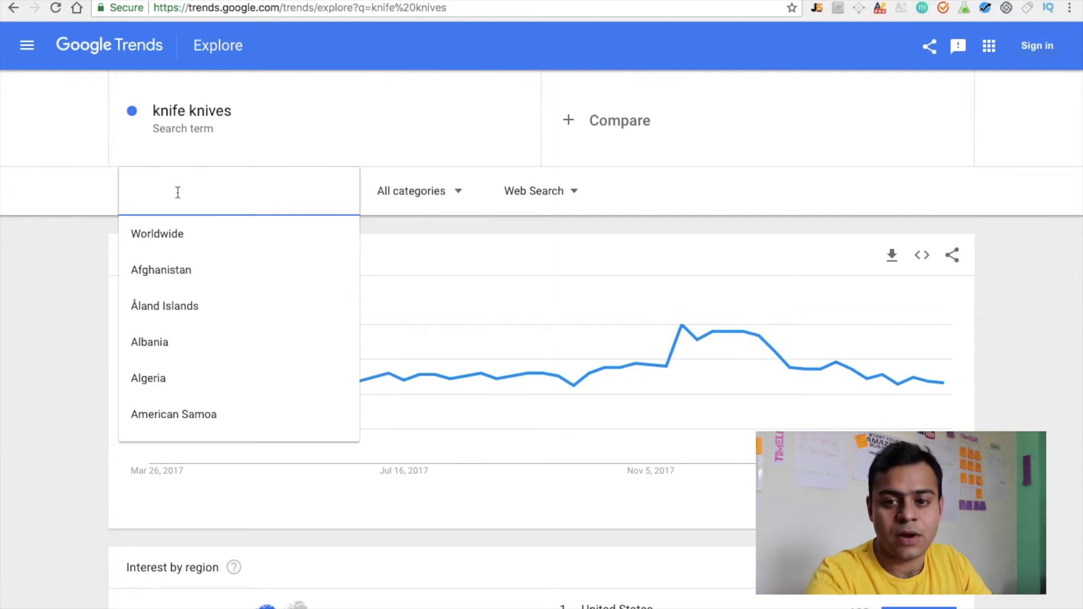
{"action": "type", "text": "unit"}
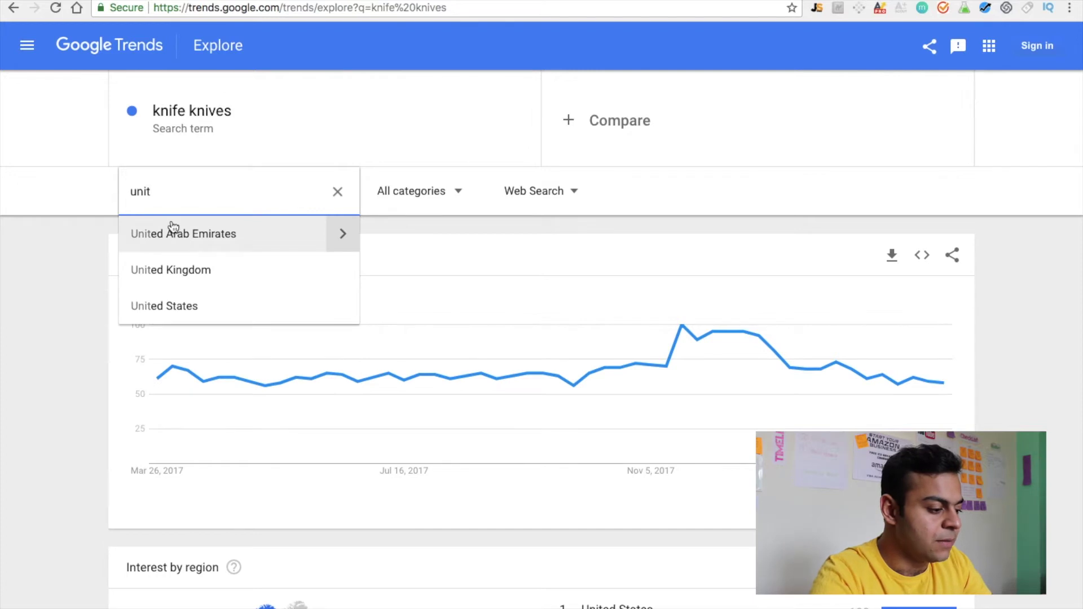
{"action": "left_click", "coordinate": [185, 306]}
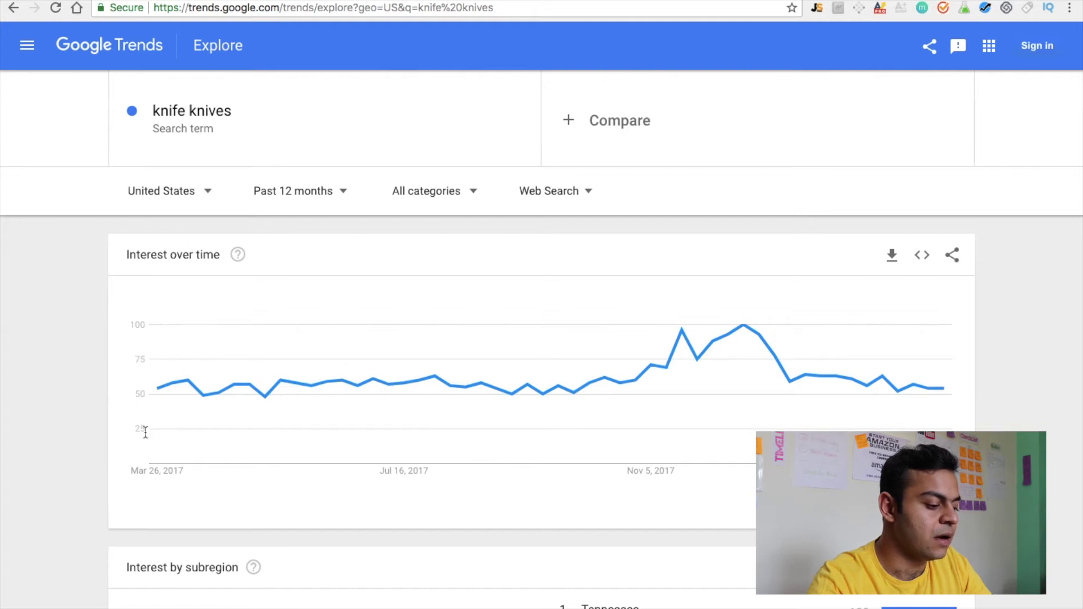
Step: Review interest over time and by subregion, and switch the regional breakdown to City
{"action": "mouse_move", "coordinate": [150, 412]}
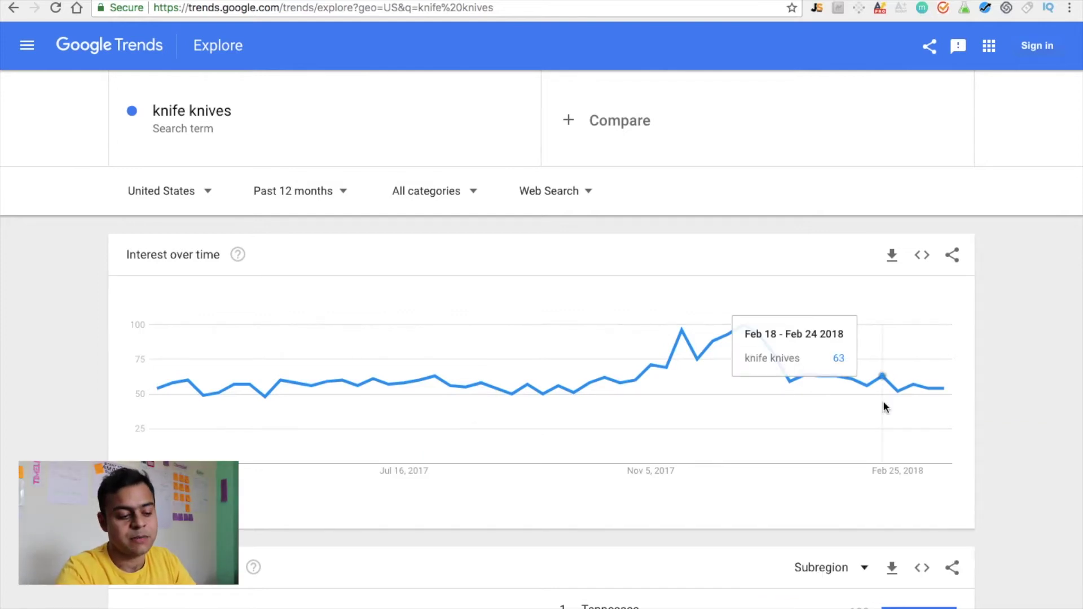
{"action": "scroll", "coordinate": [884, 408], "scroll_direction": "down", "scroll_amount": 5}
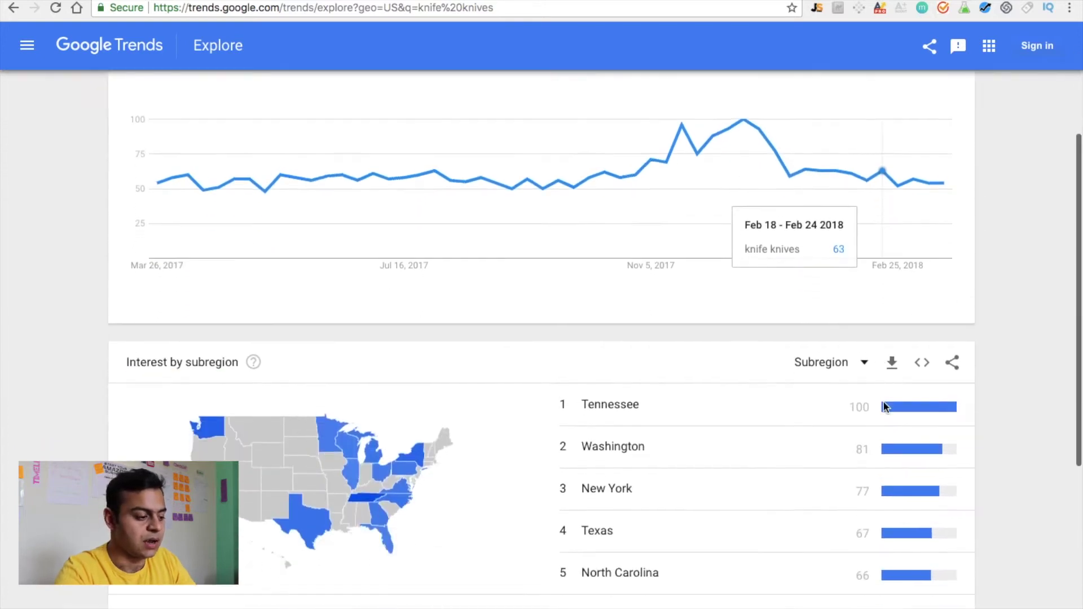
{"action": "mouse_move", "coordinate": [206, 406]}
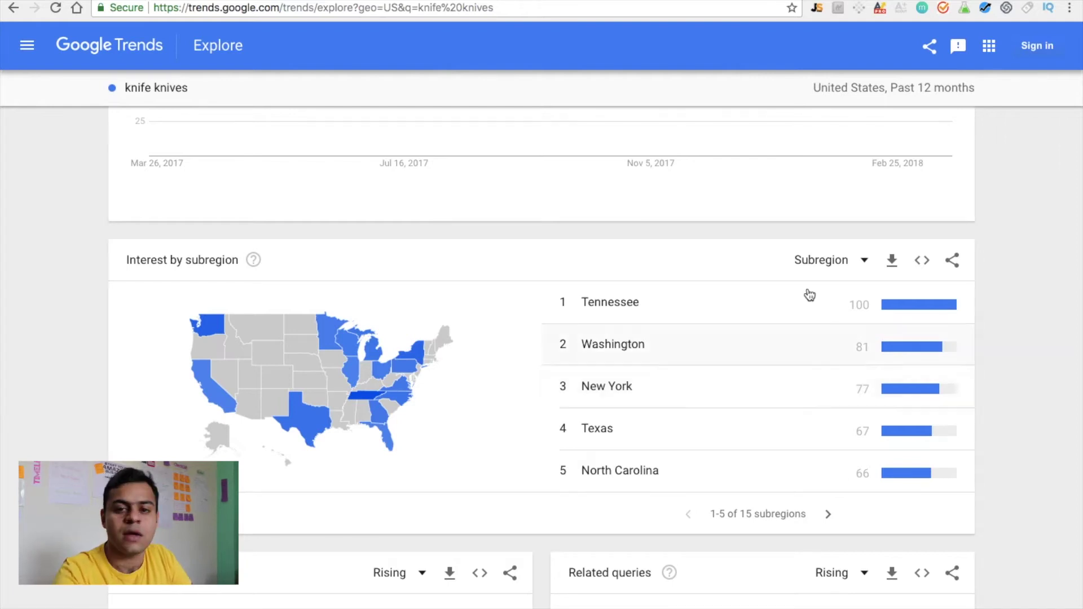
{"action": "left_click", "coordinate": [824, 263]}
{"action": "left_click", "coordinate": [816, 345]}
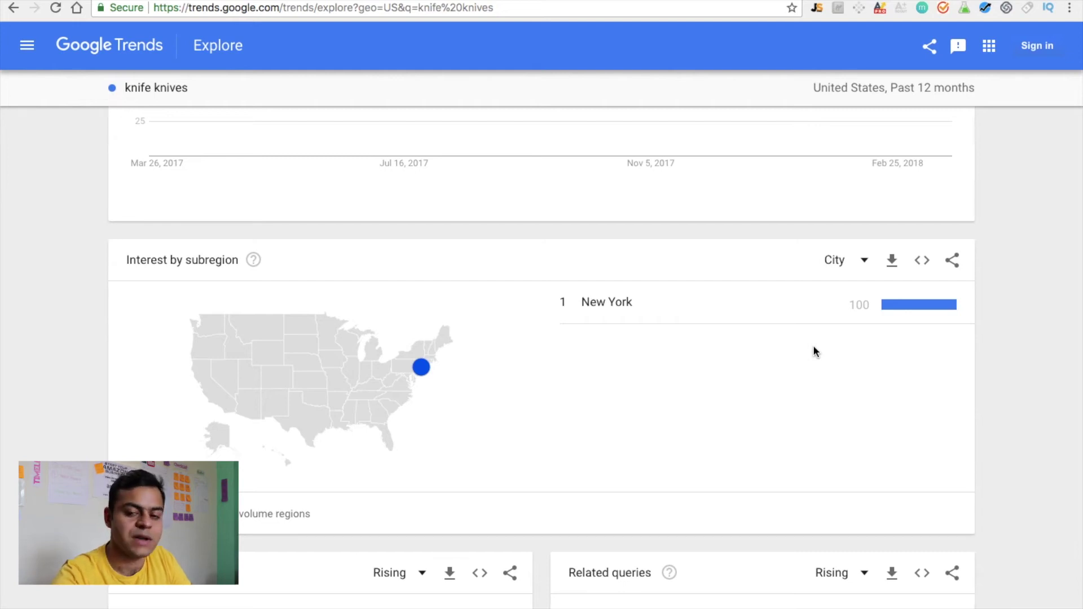
Step: Look up the rising related query "kamikoto knives" on Google from the Trends page and block the location request
{"action": "scroll", "coordinate": [813, 344], "scroll_direction": "down", "scroll_amount": 5}
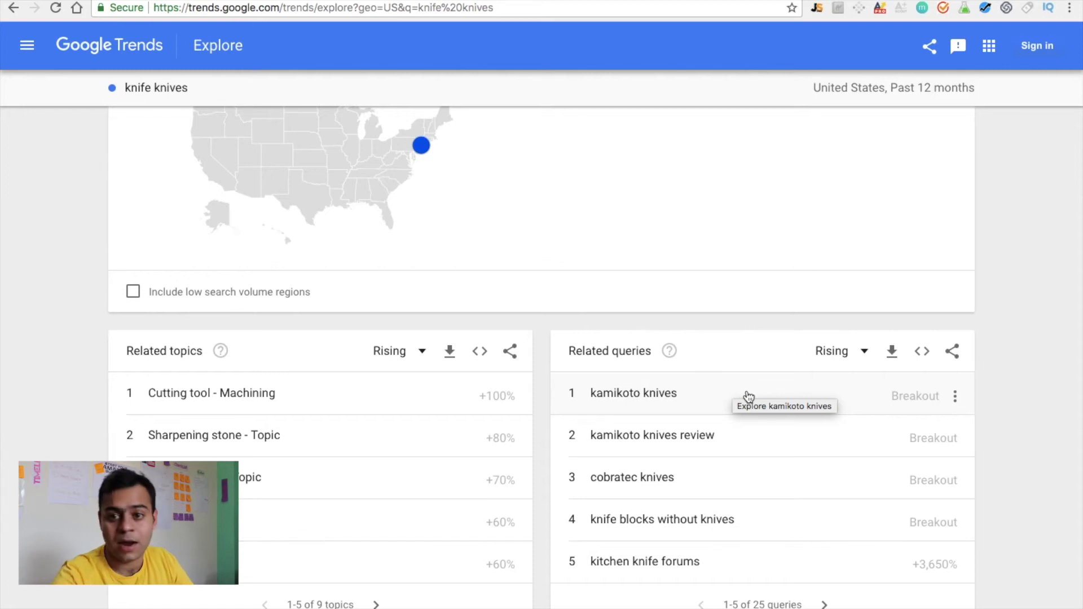
{"action": "left_click", "coordinate": [955, 400]}
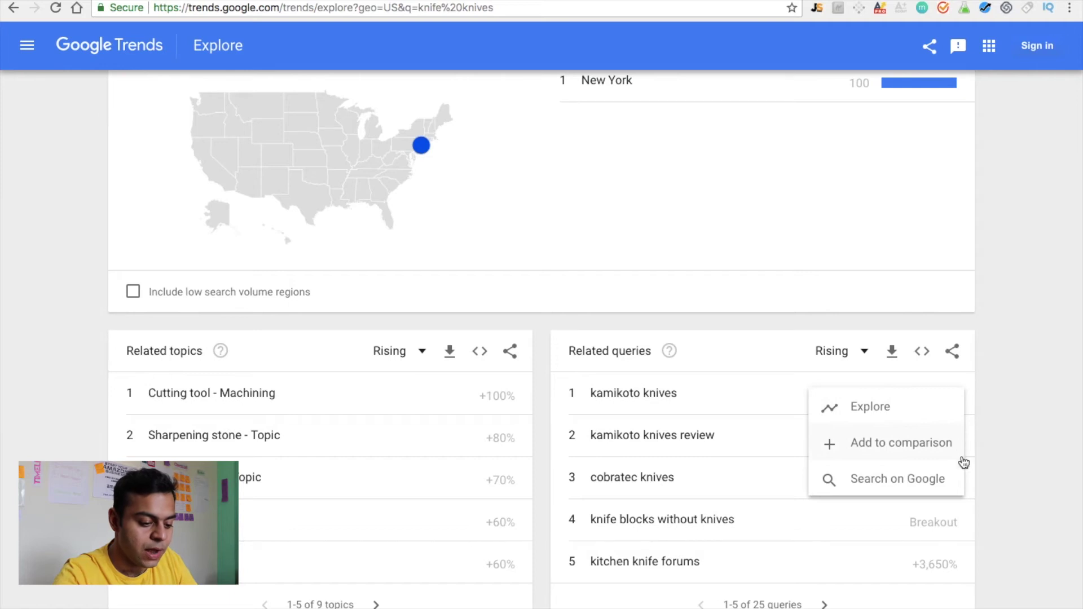
{"action": "left_click", "coordinate": [940, 490]}
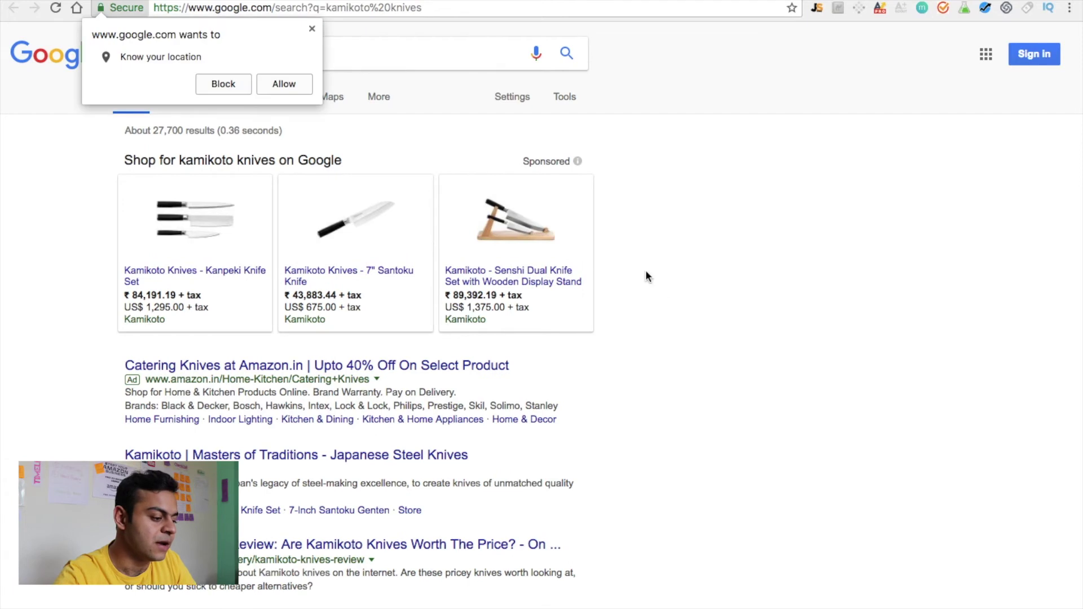
{"action": "left_click", "coordinate": [222, 85]}
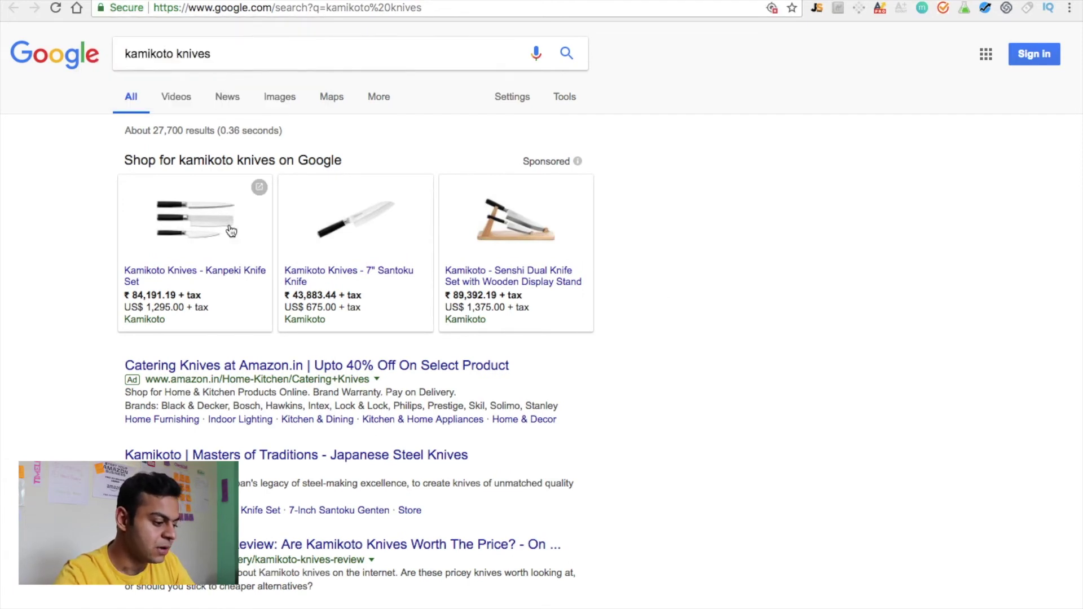
Step: Open the Kamikoto website from the search results, look through its knife products and prices, and return to the results
{"action": "scroll", "coordinate": [229, 228], "scroll_direction": "down", "scroll_amount": 2}
{"action": "left_click", "coordinate": [234, 385]}
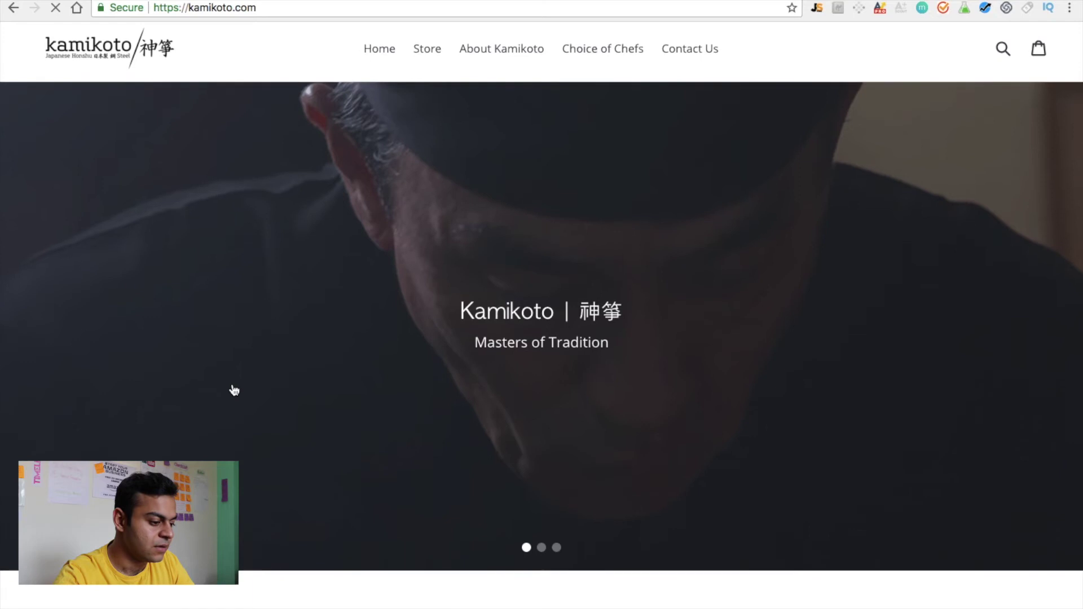
{"action": "scroll", "coordinate": [234, 391], "scroll_direction": "down", "scroll_amount": 7}
{"action": "scroll", "coordinate": [234, 390], "scroll_direction": "down", "scroll_amount": 5}
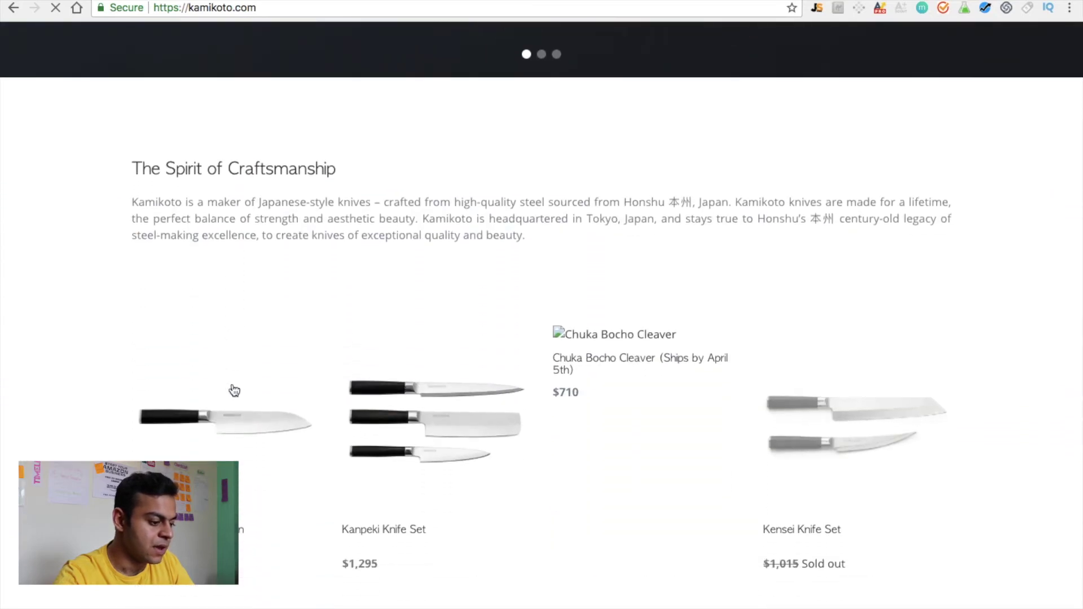
{"action": "scroll", "coordinate": [234, 391], "scroll_direction": "down", "scroll_amount": 6}
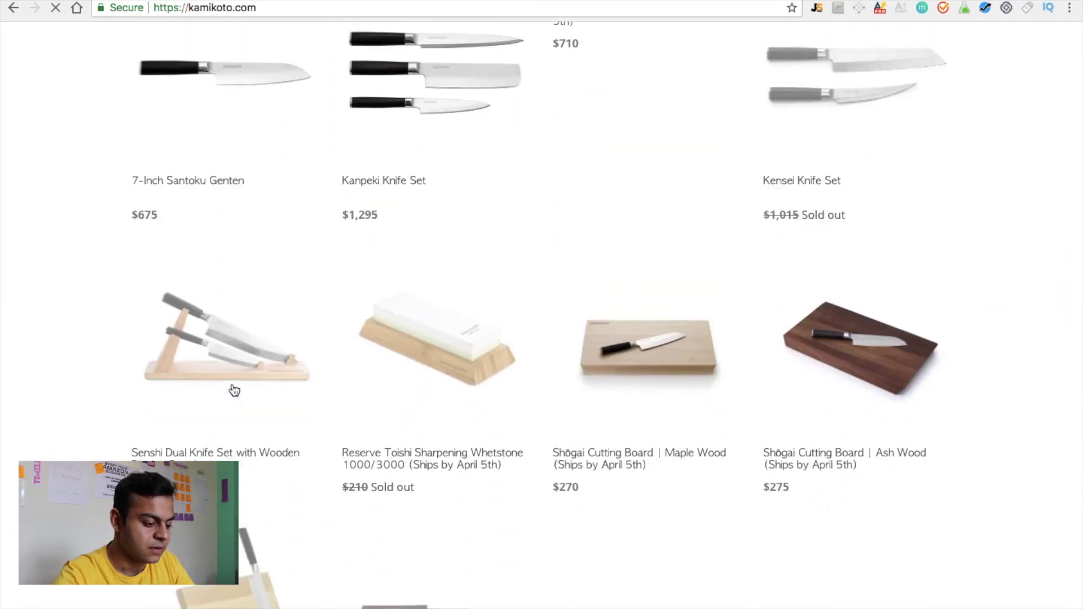
{"action": "scroll", "coordinate": [234, 390], "scroll_direction": "down", "scroll_amount": 3}
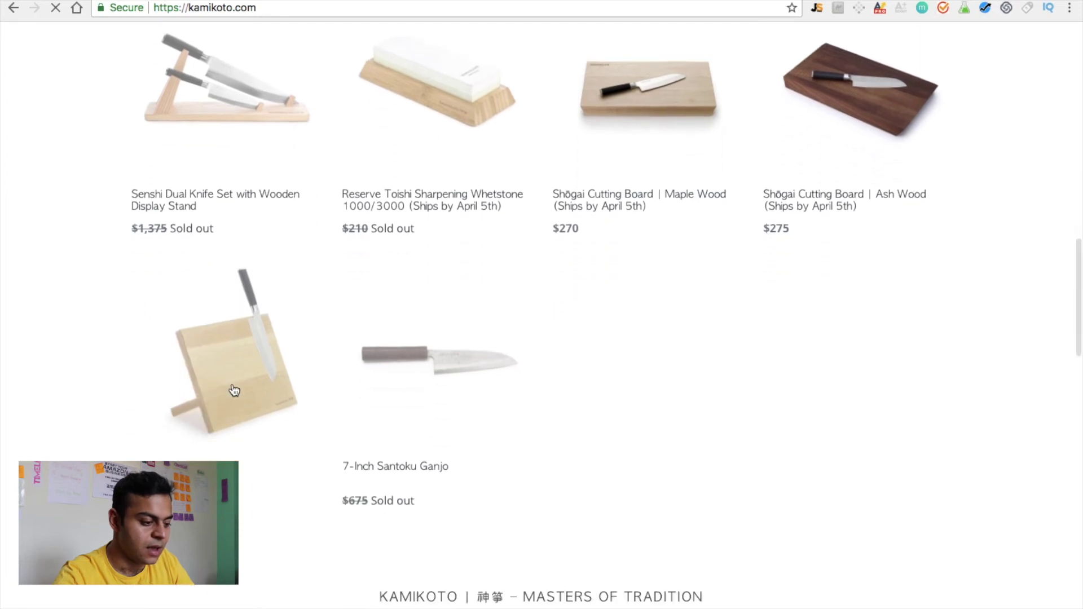
{"action": "scroll", "coordinate": [234, 389], "scroll_direction": "down", "scroll_amount": 10}
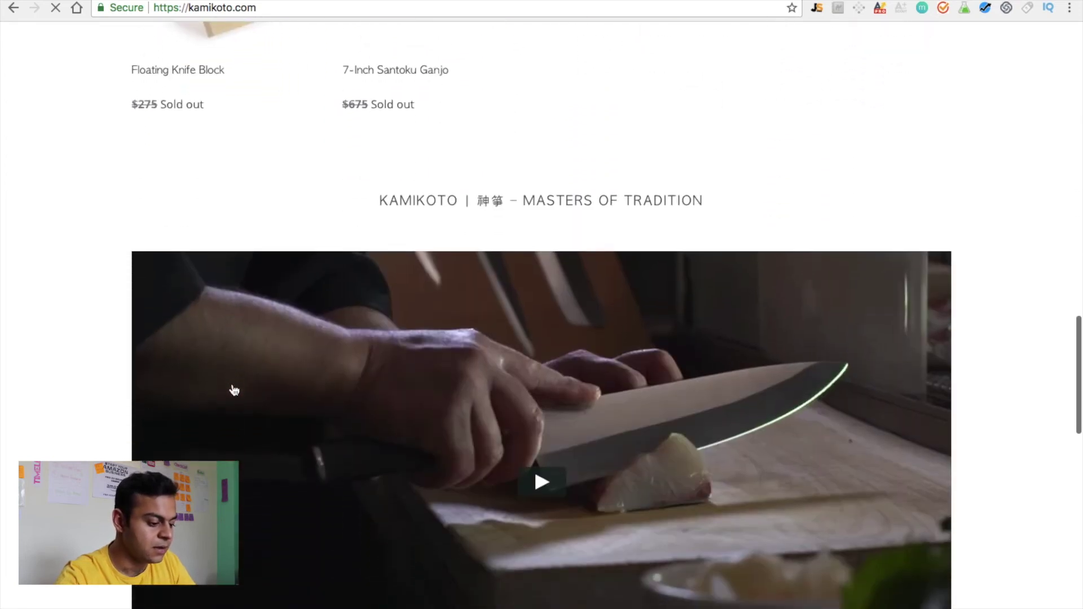
{"action": "scroll", "coordinate": [223, 350], "scroll_direction": "left", "scroll_amount": 5}
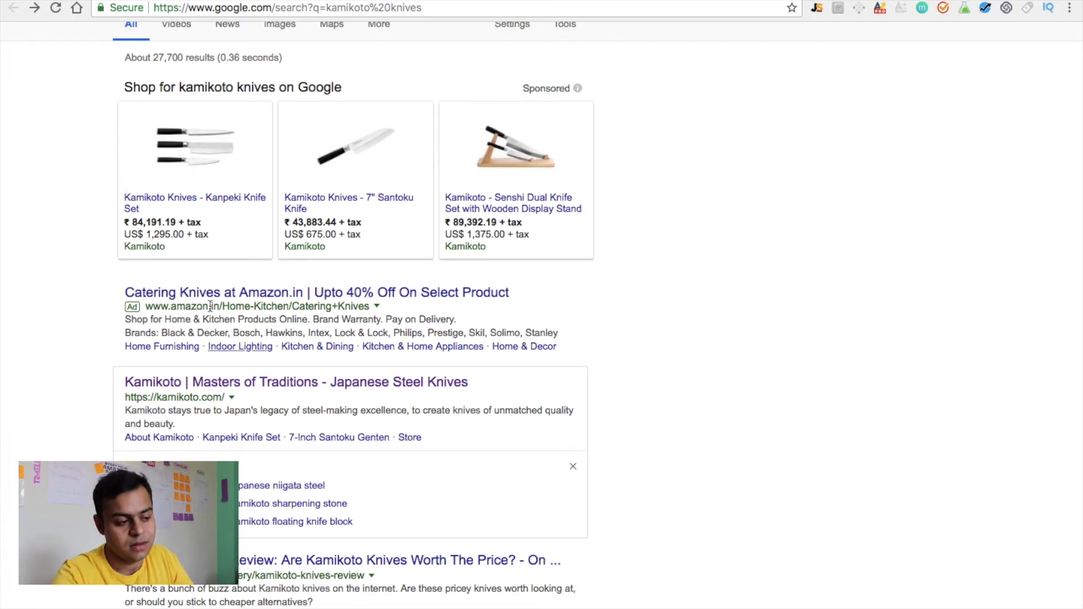
Step: Open merchantwords.com in a new browser tab and search its keyword data for "kamikoto knives"
{"action": "key", "text": "ctrl+Tab"}
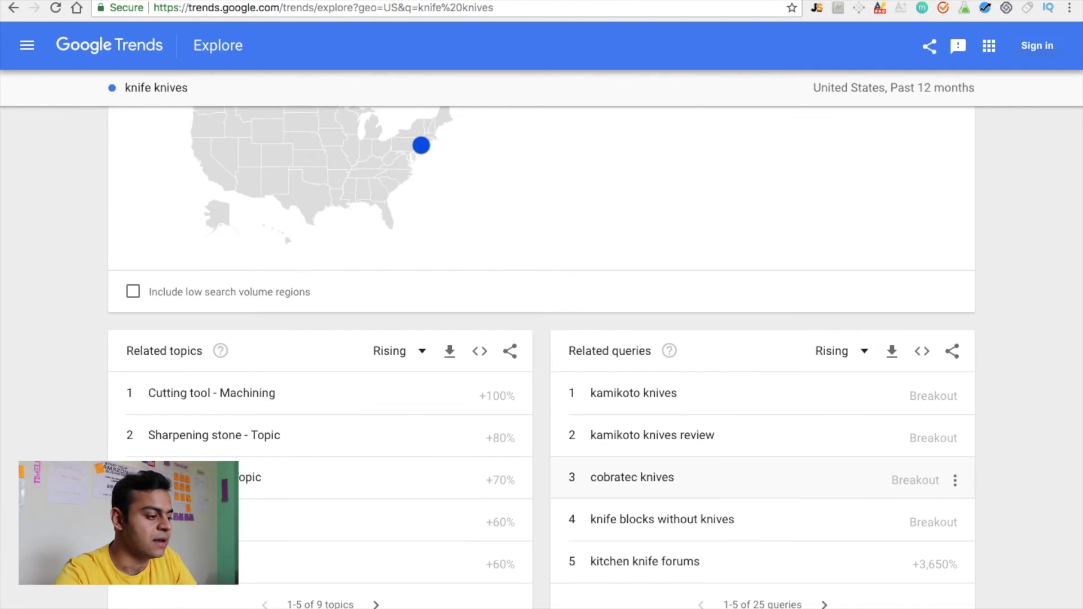
{"action": "key", "text": "ctrl+t"}
{"action": "type", "text": "merch"}
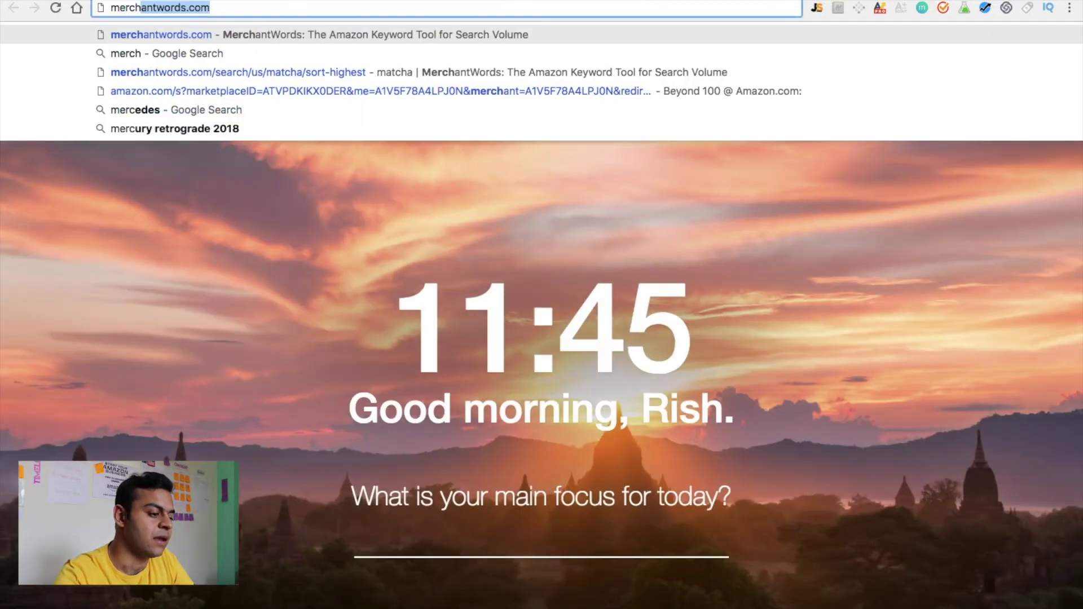
{"action": "key", "text": "Return"}
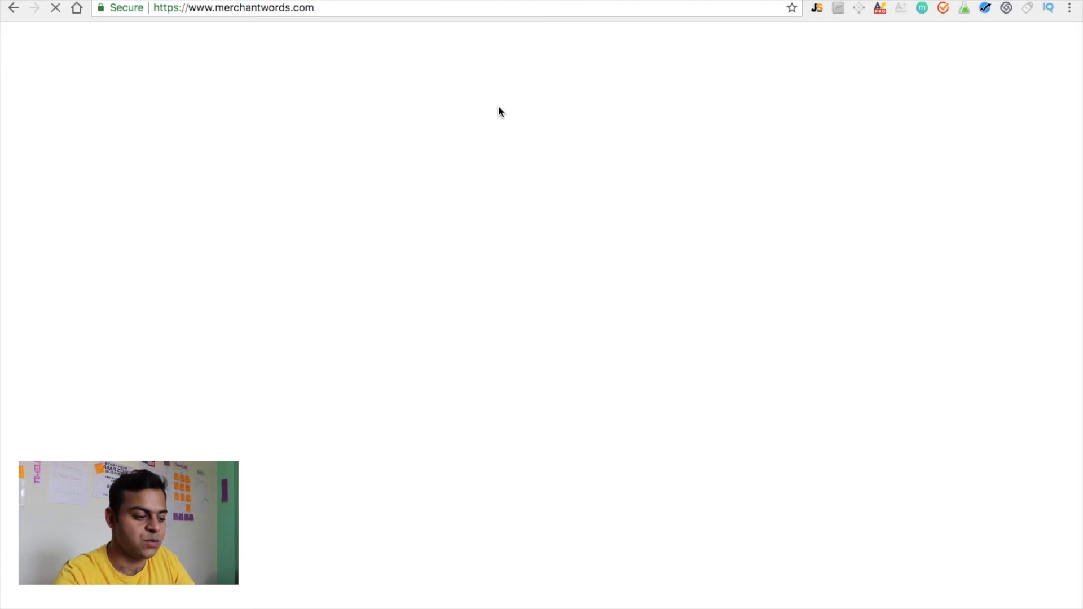
{"action": "type", "text": "kamikoto"}
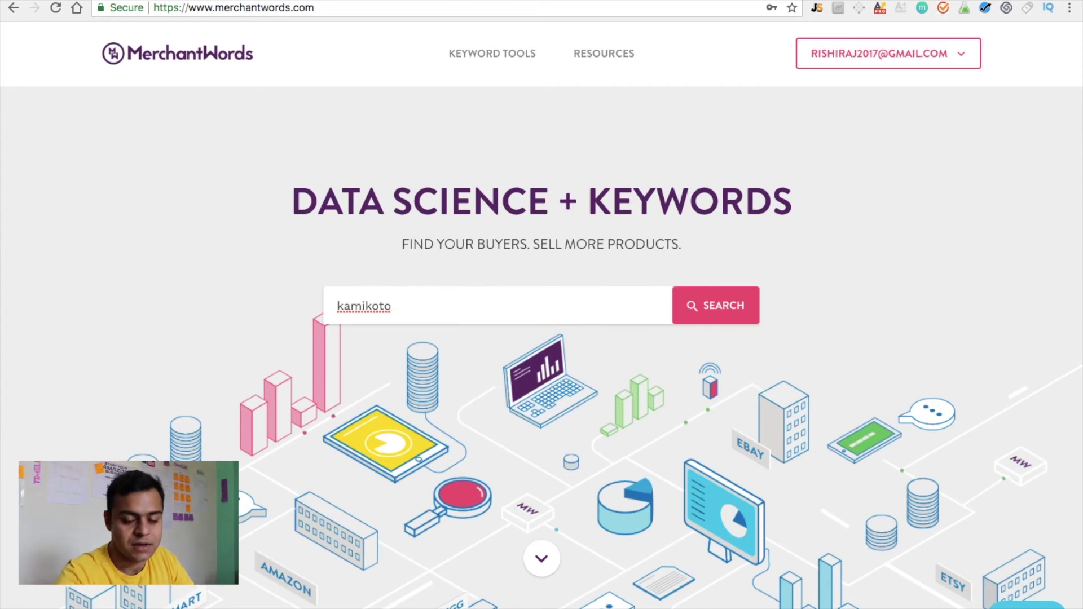
{"action": "type", "text": "knives"}
{"action": "key", "text": "Return"}
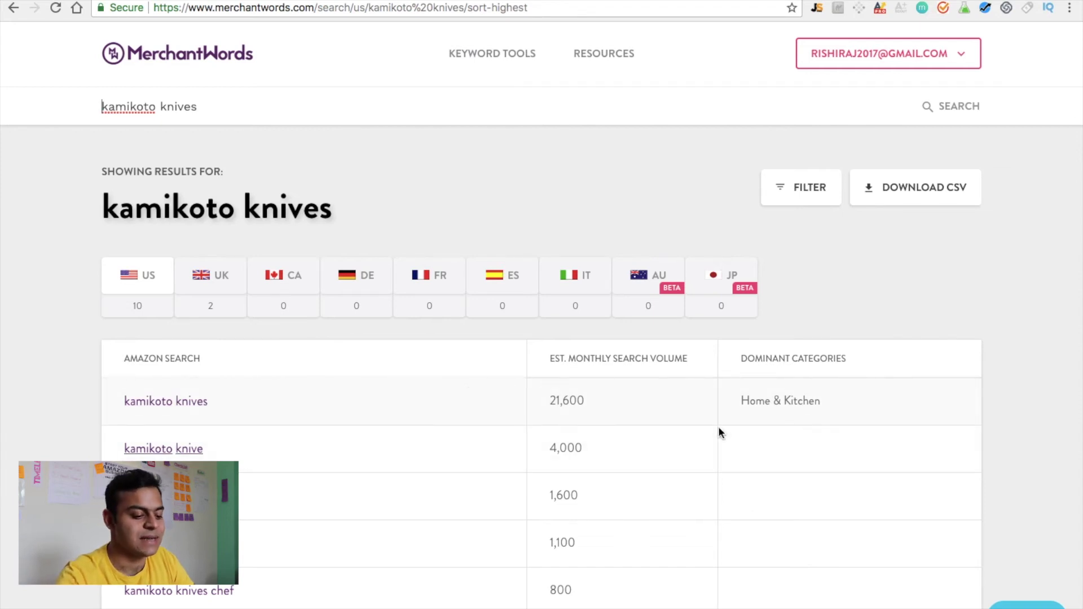
Step: Run an Amazon search for "kamikoto knives" from its MerchantWords result and examine the listed products, prices and reviews
{"action": "left_click", "coordinate": [491, 400]}
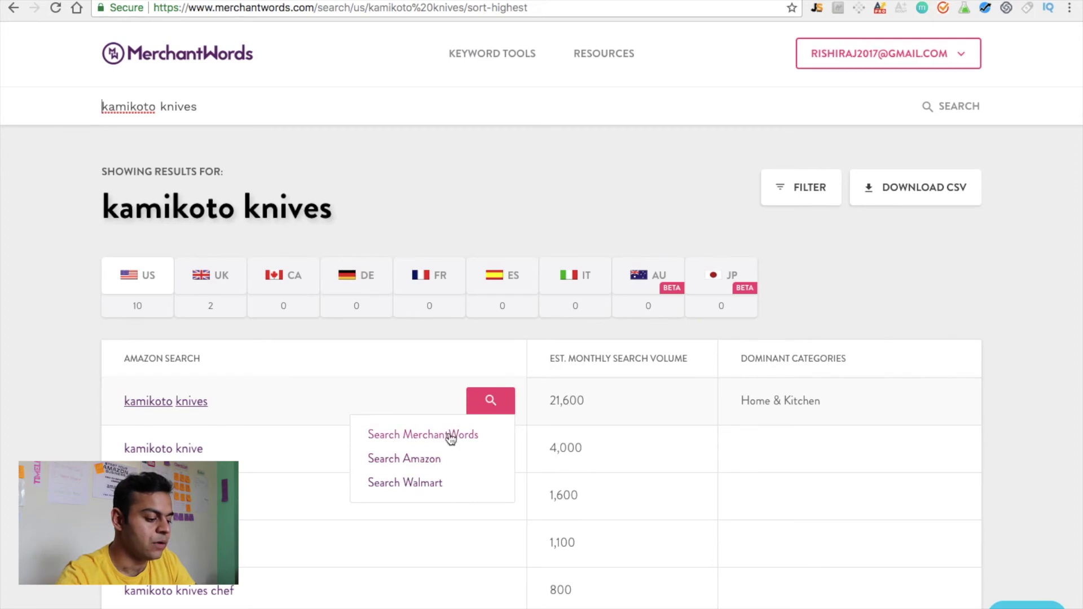
{"action": "left_click", "coordinate": [440, 467]}
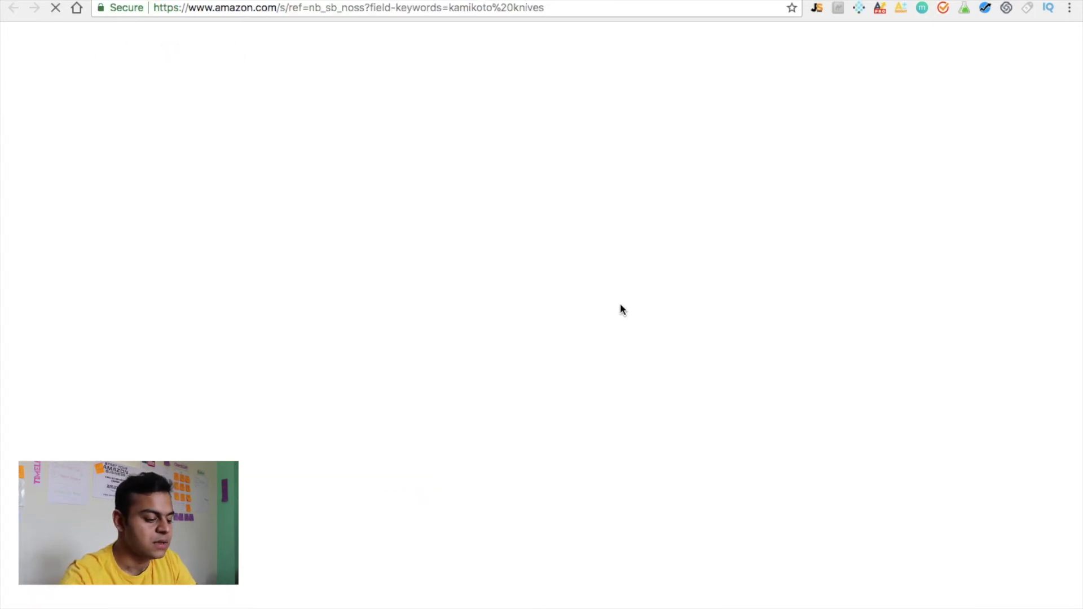
{"action": "scroll", "coordinate": [621, 305], "scroll_direction": "down", "scroll_amount": 2}
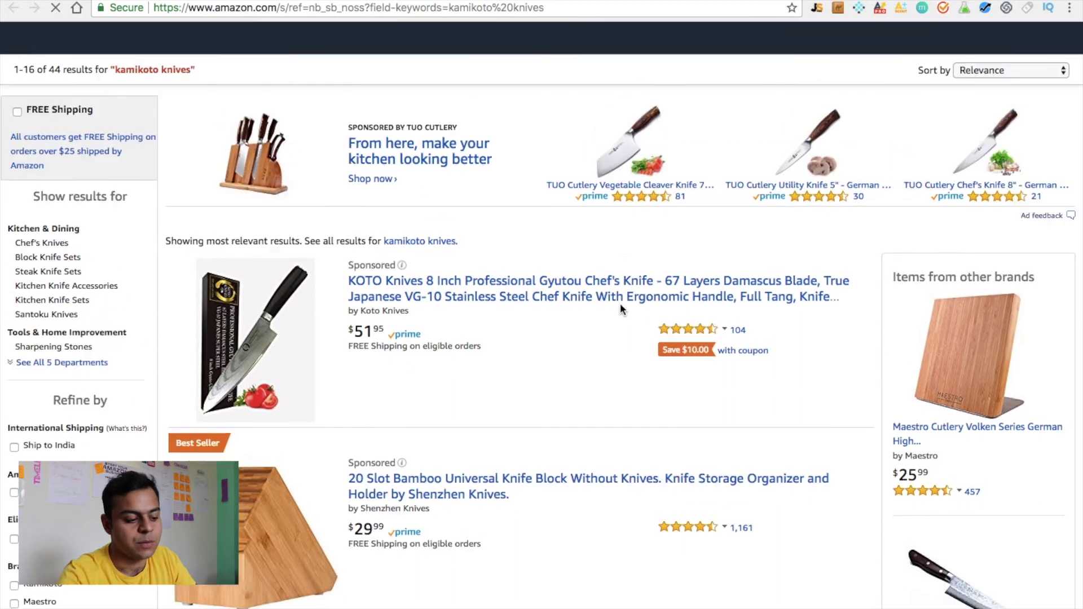
{"action": "scroll", "coordinate": [620, 309], "scroll_direction": "down", "scroll_amount": 6}
{"action": "scroll", "coordinate": [621, 308], "scroll_direction": "down", "scroll_amount": 10}
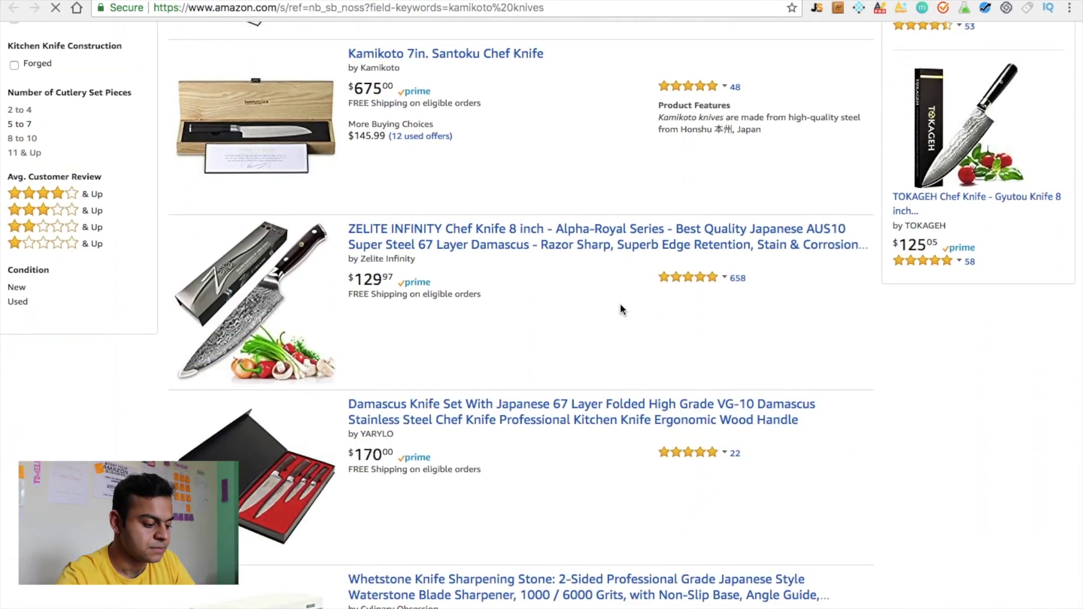
{"action": "scroll", "coordinate": [621, 305], "scroll_direction": "down", "scroll_amount": 3}
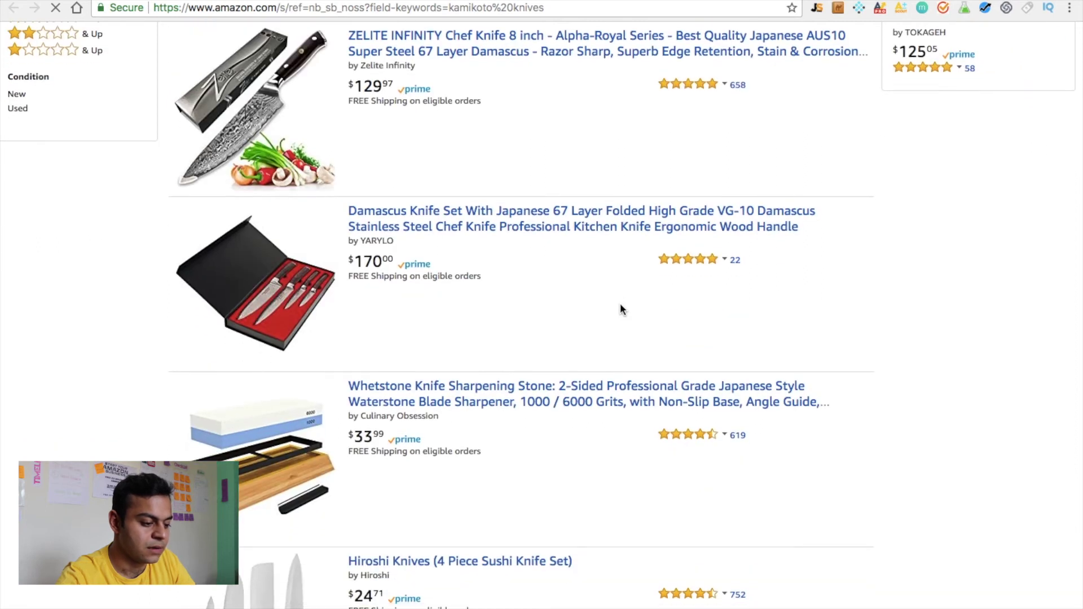
{"action": "scroll", "coordinate": [620, 308], "scroll_direction": "down", "scroll_amount": 10}
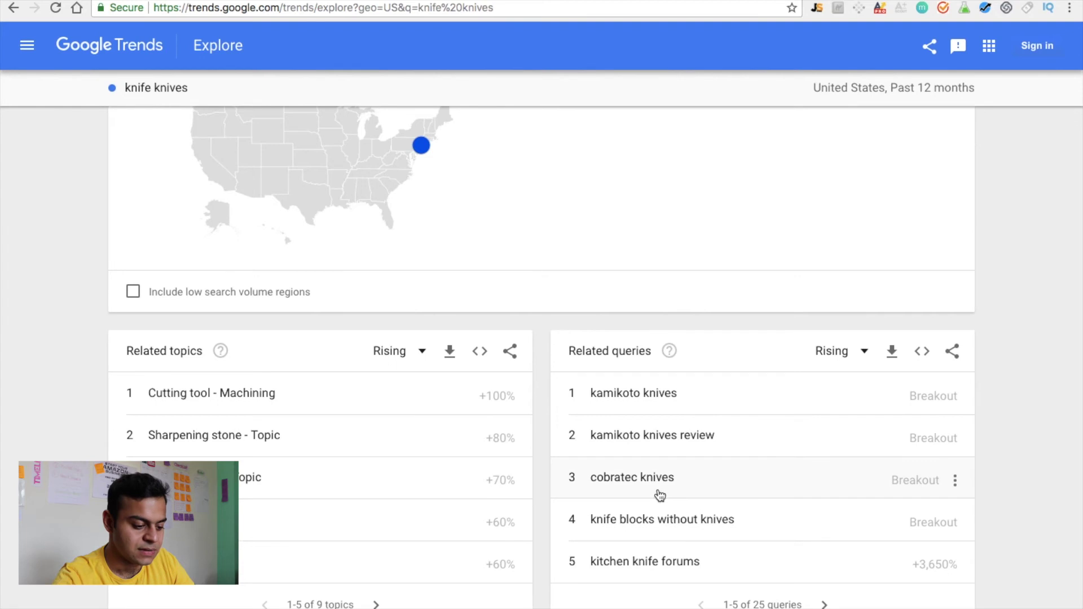
Step: Look up the rising related query "cobratec knives" on Google and look through the CobraTec Knives website from the results
{"action": "left_click", "coordinate": [960, 480]}
{"action": "left_click", "coordinate": [907, 570]}
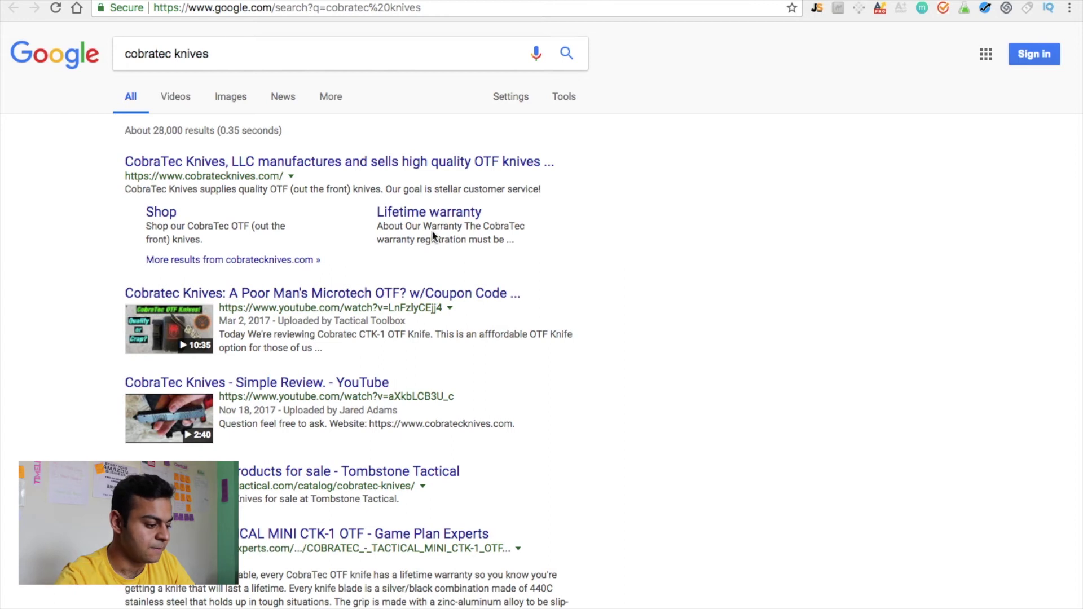
{"action": "left_click", "coordinate": [372, 160]}
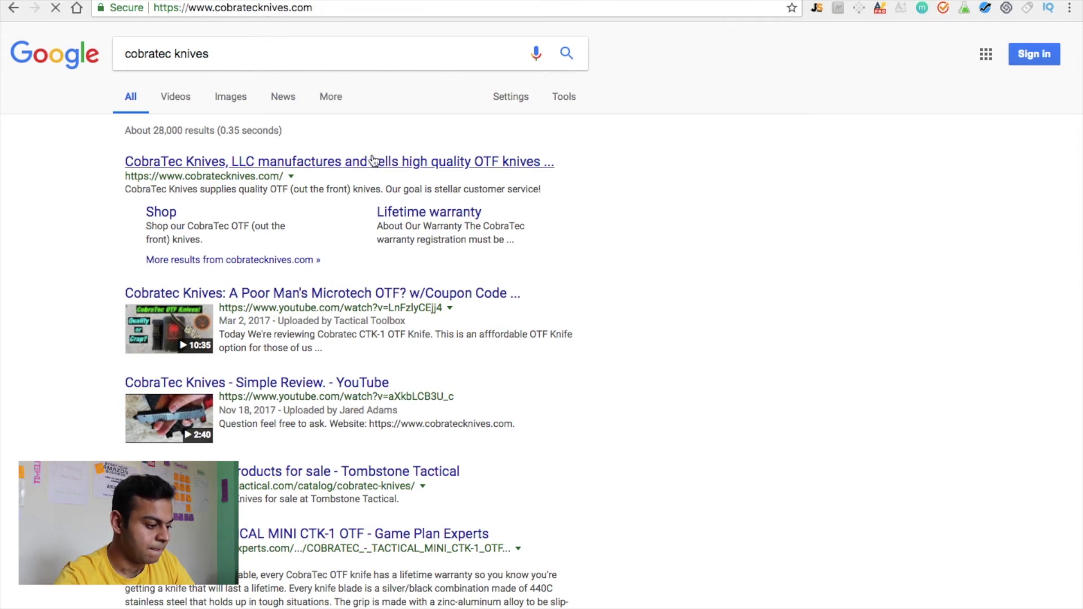
{"action": "scroll", "coordinate": [374, 161], "scroll_direction": "down", "scroll_amount": 7}
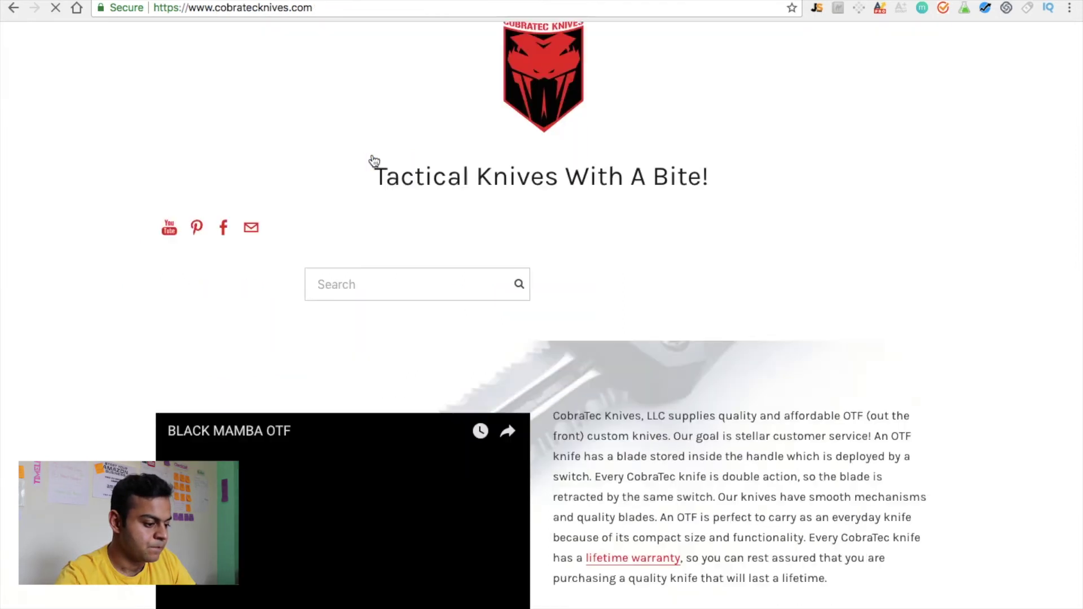
{"action": "scroll", "coordinate": [373, 161], "scroll_direction": "down", "scroll_amount": 6}
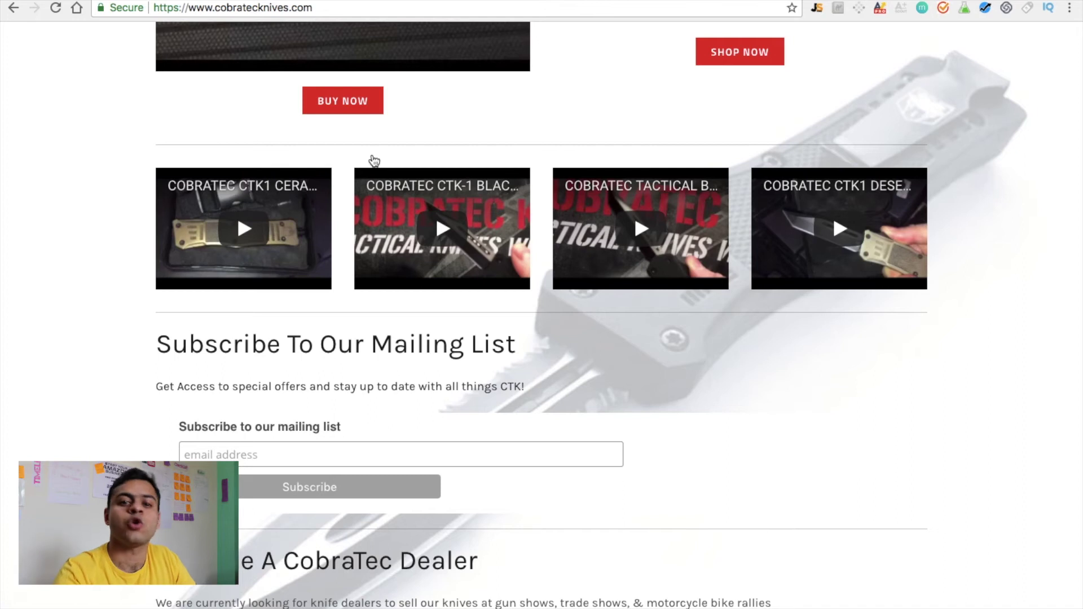
{"action": "scroll", "coordinate": [433, 76], "scroll_direction": "up", "scroll_amount": 20}
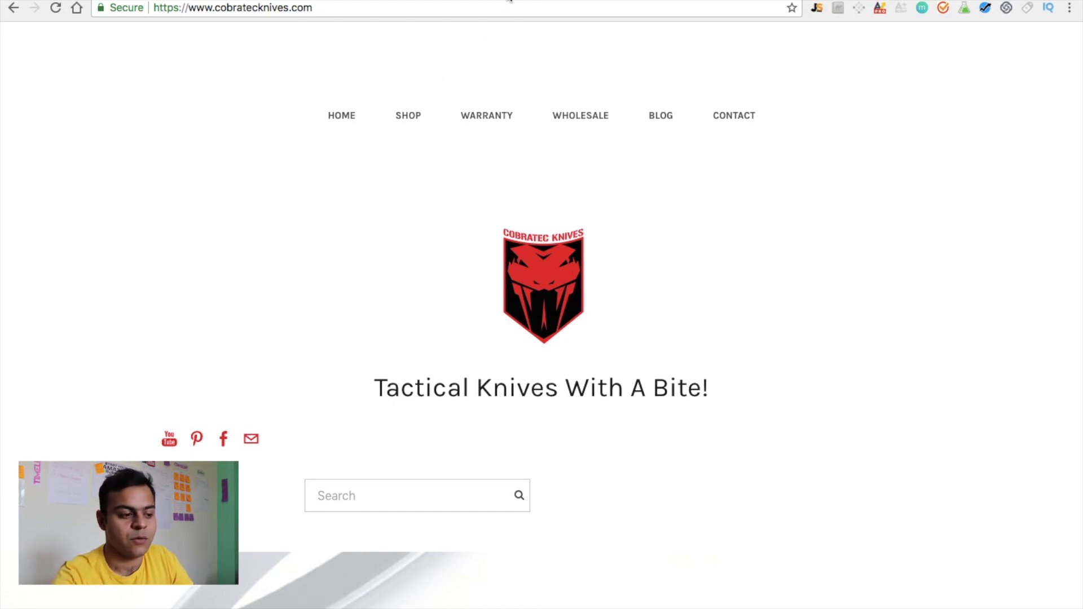
Step: Leave the CobraTec site, return to the Google Trends page for "knife knives" and show the next page of rising related queries
{"action": "key", "text": "super+bracketleft"}
{"action": "key", "text": "super+w"}
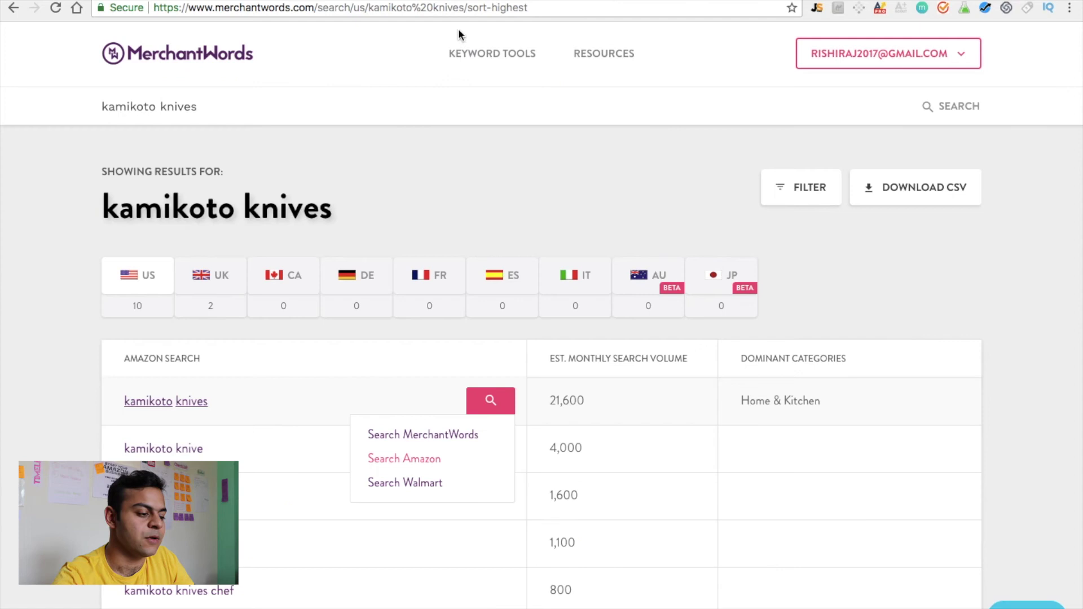
{"action": "double_click", "coordinate": [292, 109]}
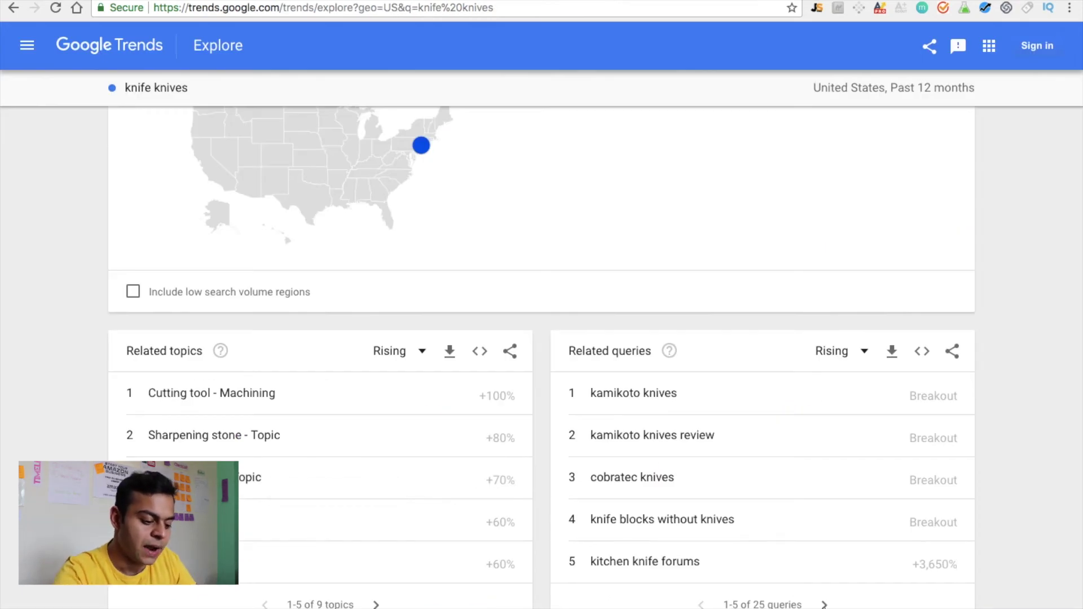
{"action": "left_click", "coordinate": [826, 605]}
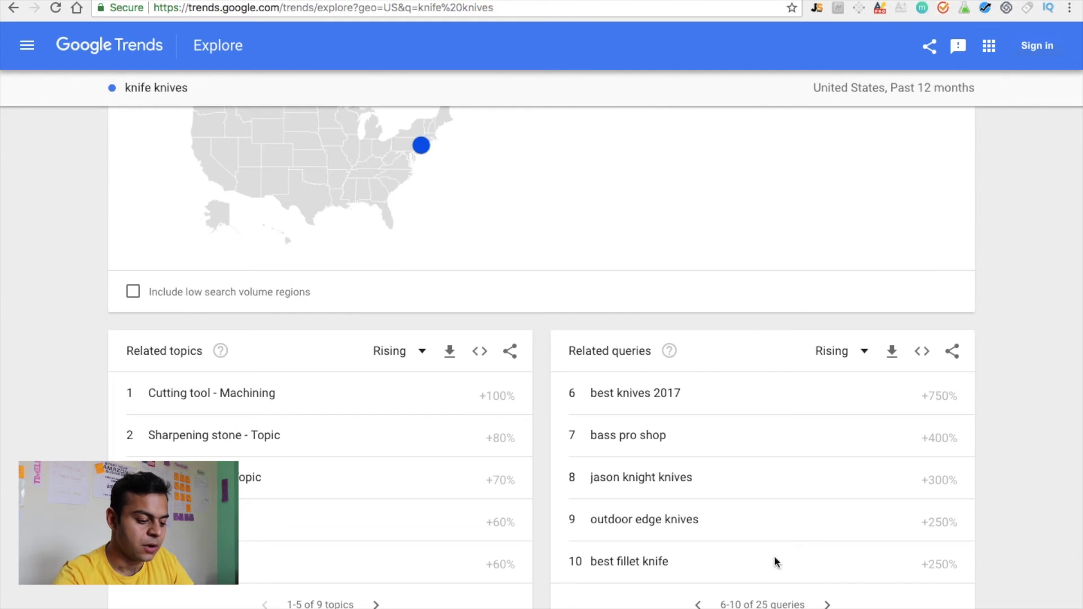
Step: Change the Google Trends search term to "wooden" and load its results
{"action": "scroll", "coordinate": [736, 306], "scroll_direction": "up", "scroll_amount": 10}
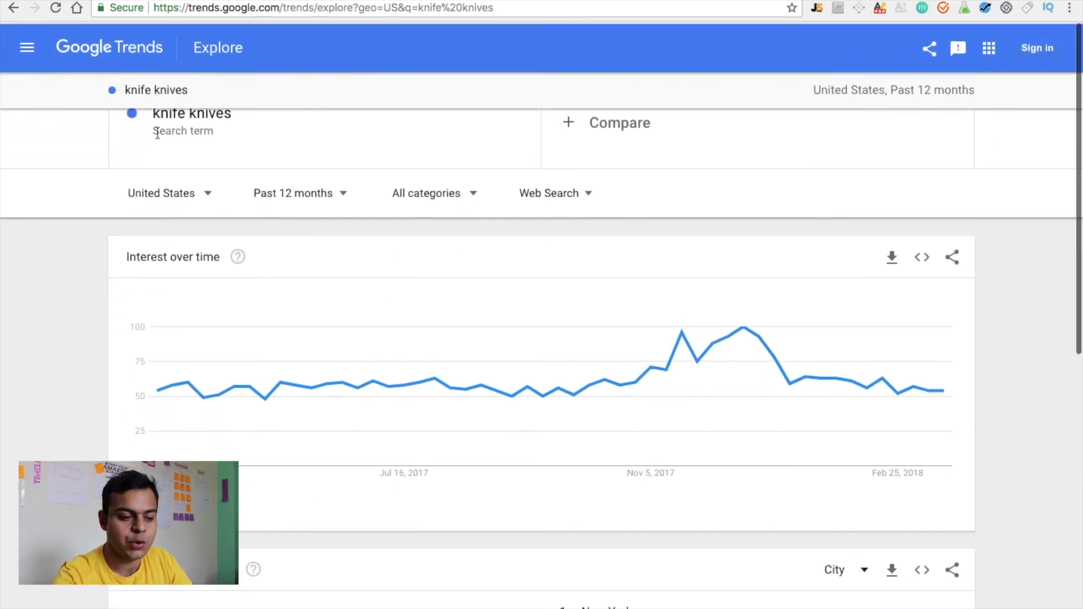
{"action": "left_click", "coordinate": [520, 119]}
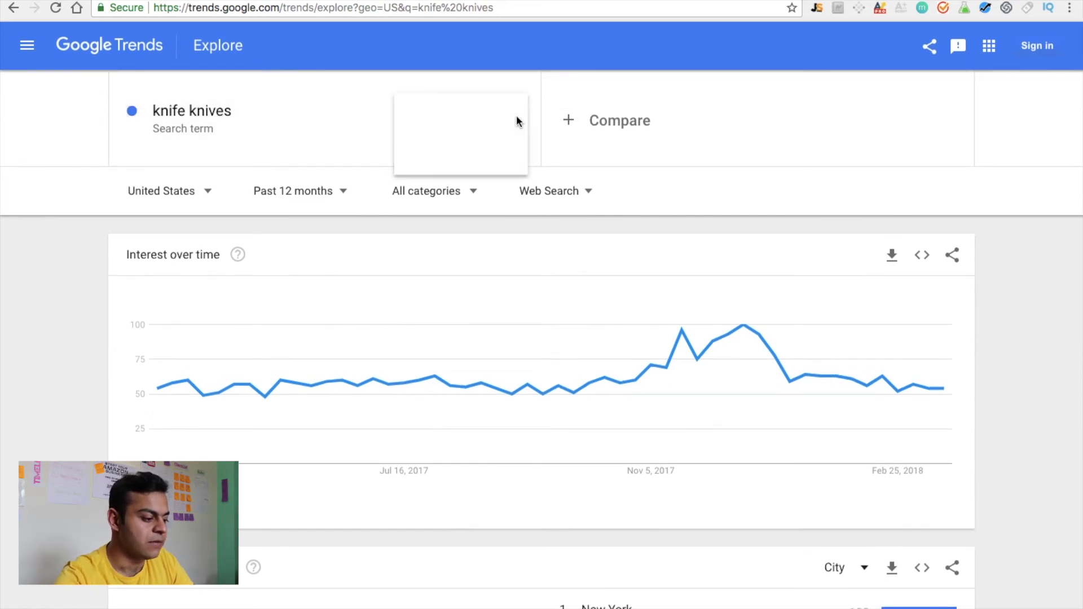
{"action": "left_click", "coordinate": [476, 106]}
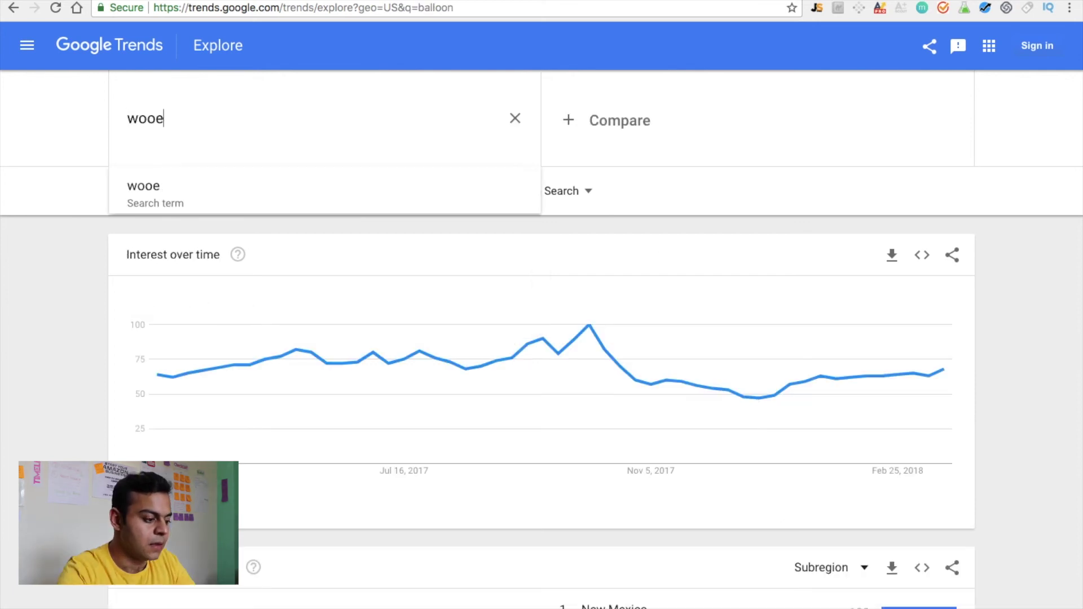
{"action": "key", "text": "BackSpace"}
{"action": "type", "text": "den"}
{"action": "key", "text": "Return"}
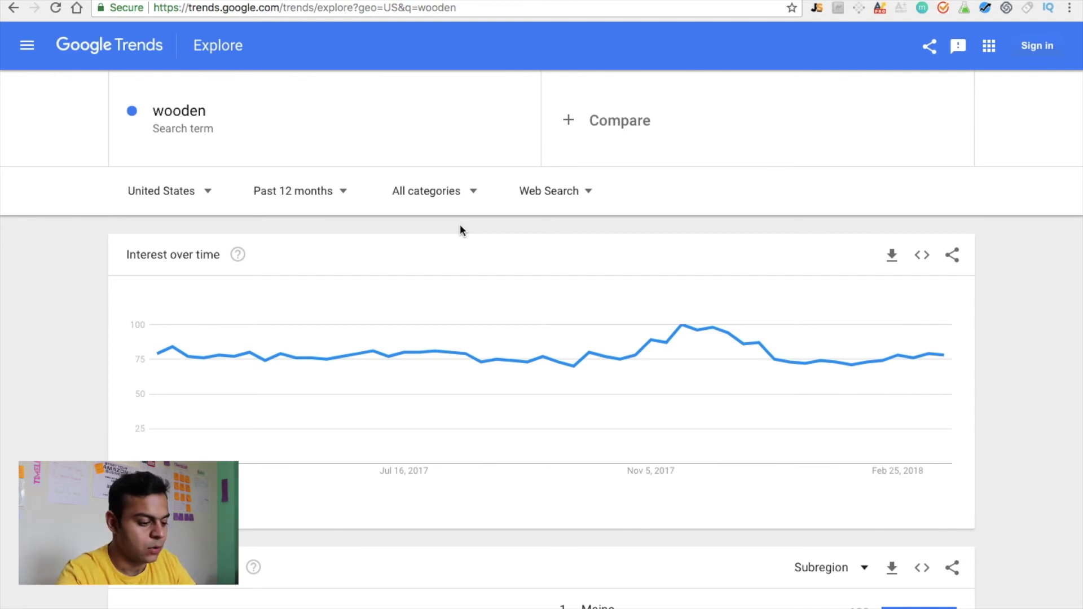
Step: Examine the interest over time and by subregion for "wooden" and read through all pages of its rising related queries
{"action": "scroll", "coordinate": [471, 394], "scroll_direction": "down", "scroll_amount": 3}
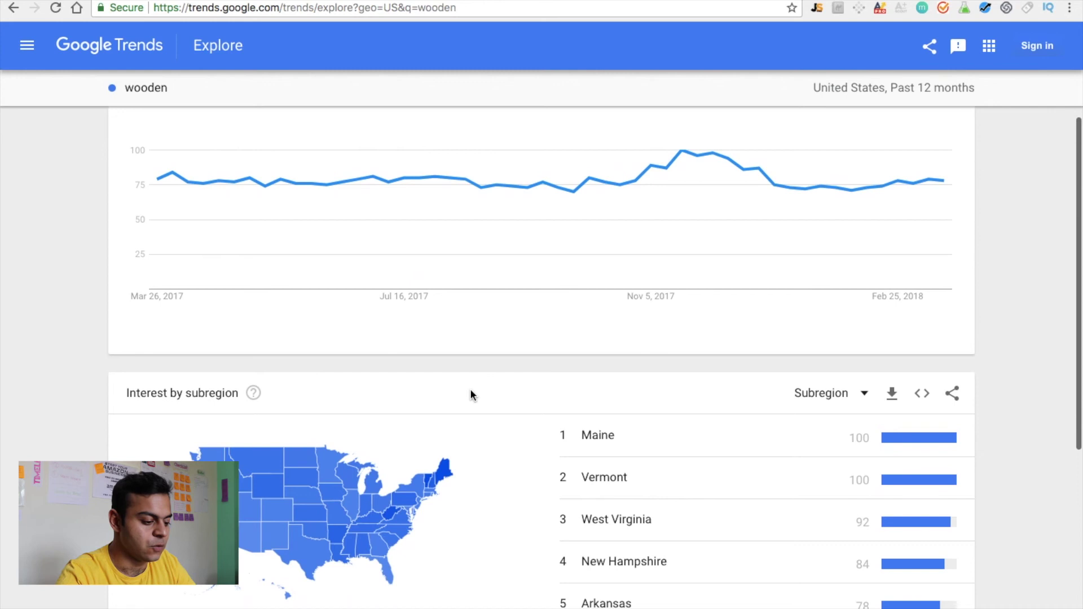
{"action": "scroll", "coordinate": [472, 394], "scroll_direction": "down", "scroll_amount": 1}
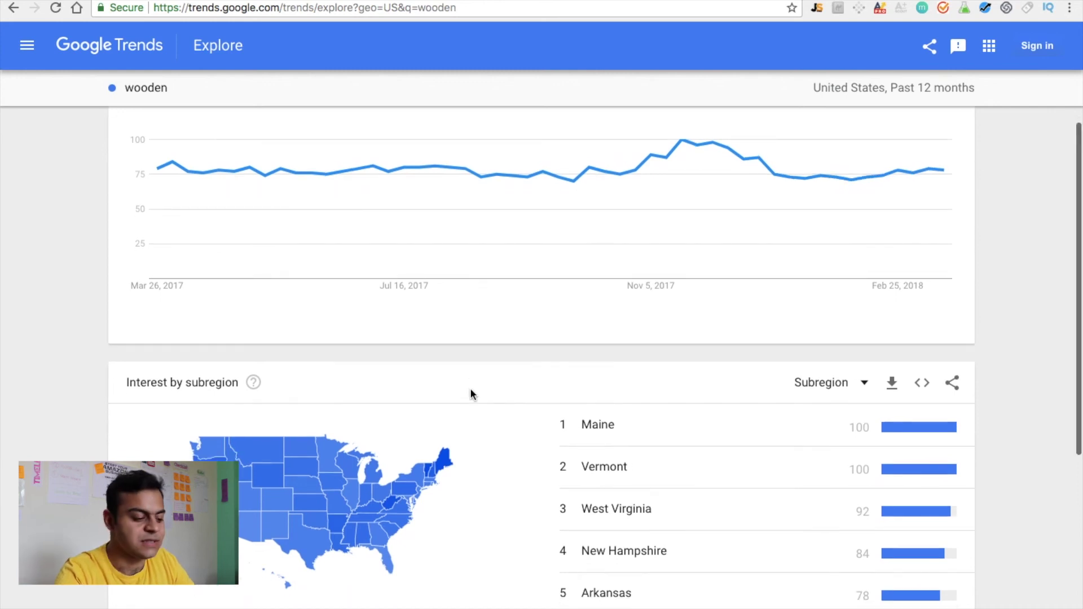
{"action": "scroll", "coordinate": [472, 389], "scroll_direction": "down", "scroll_amount": 6}
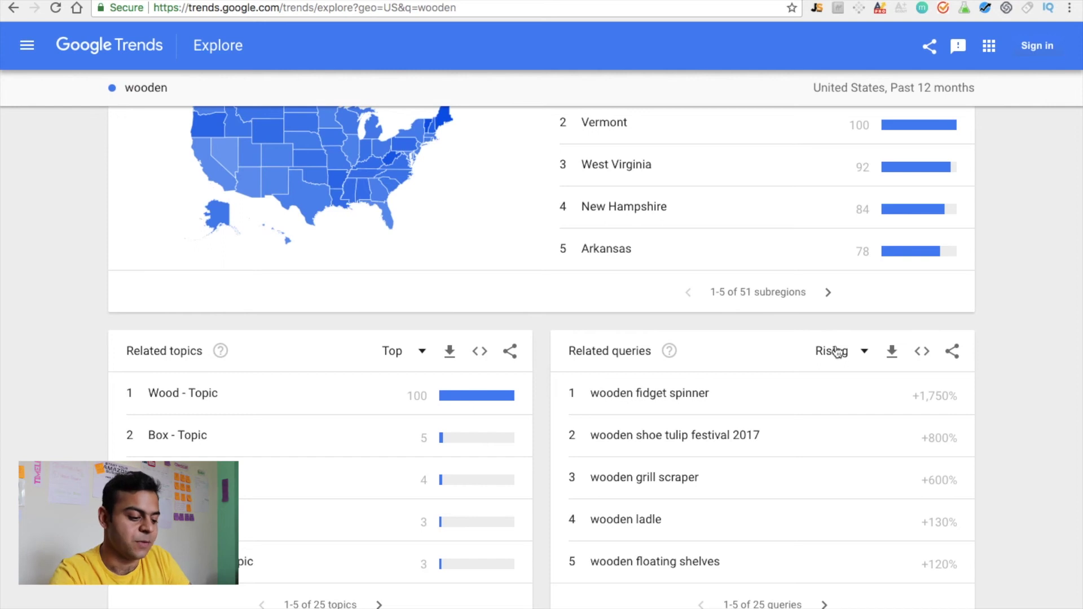
{"action": "mouse_move", "coordinate": [956, 390]}
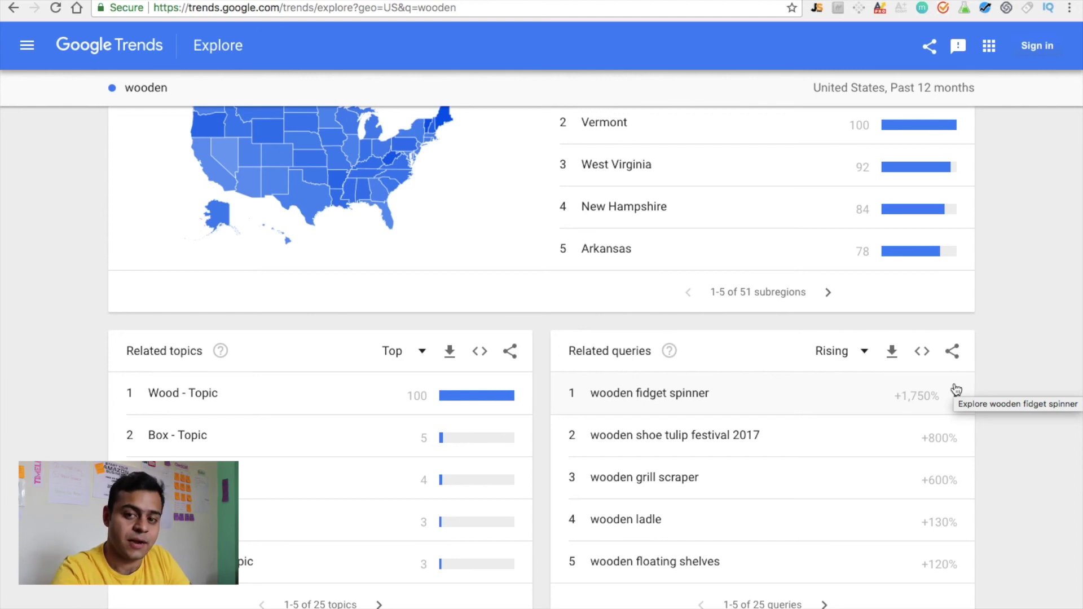
{"action": "left_click", "coordinate": [825, 604]}
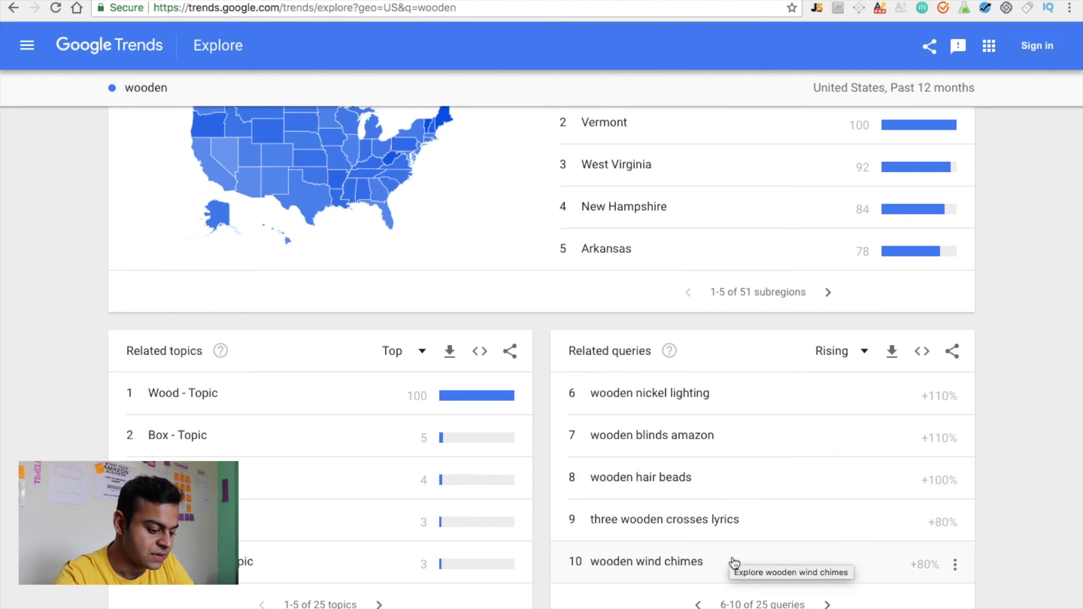
{"action": "left_click", "coordinate": [828, 604]}
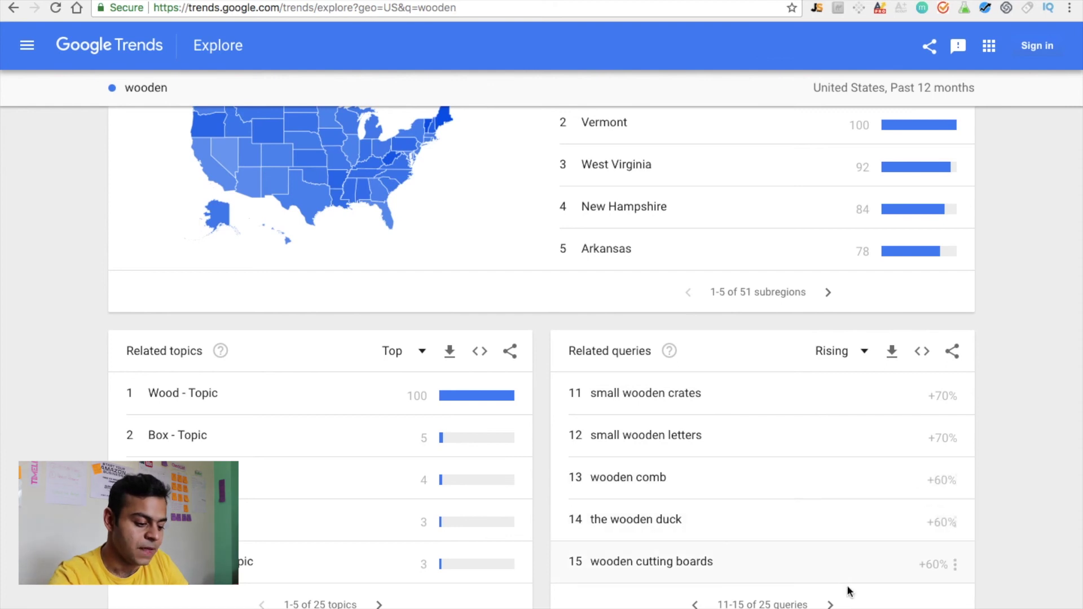
{"action": "left_click", "coordinate": [830, 605]}
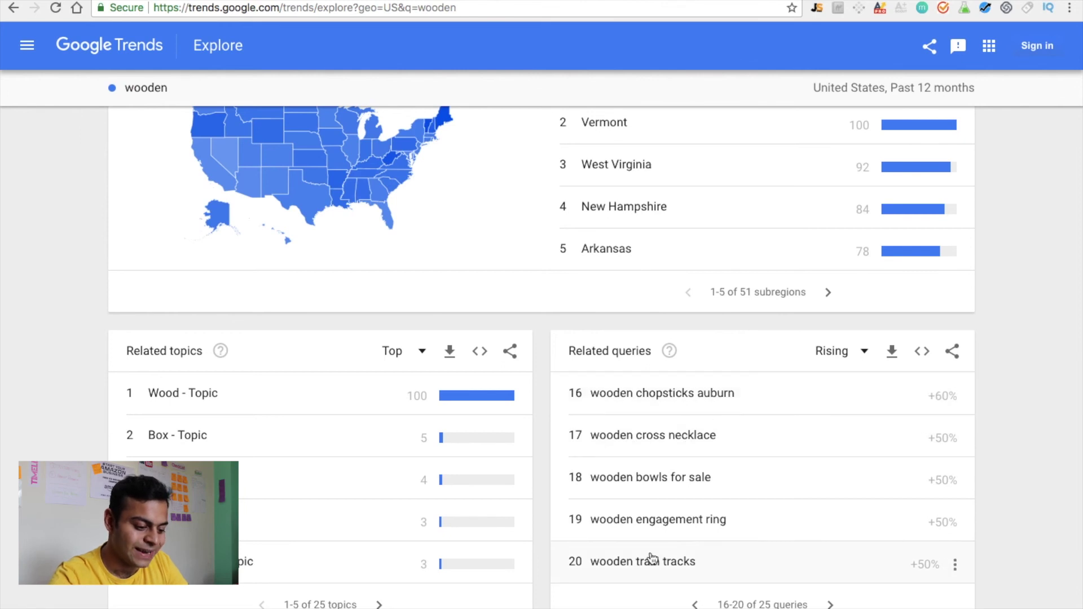
{"action": "left_click", "coordinate": [831, 605]}
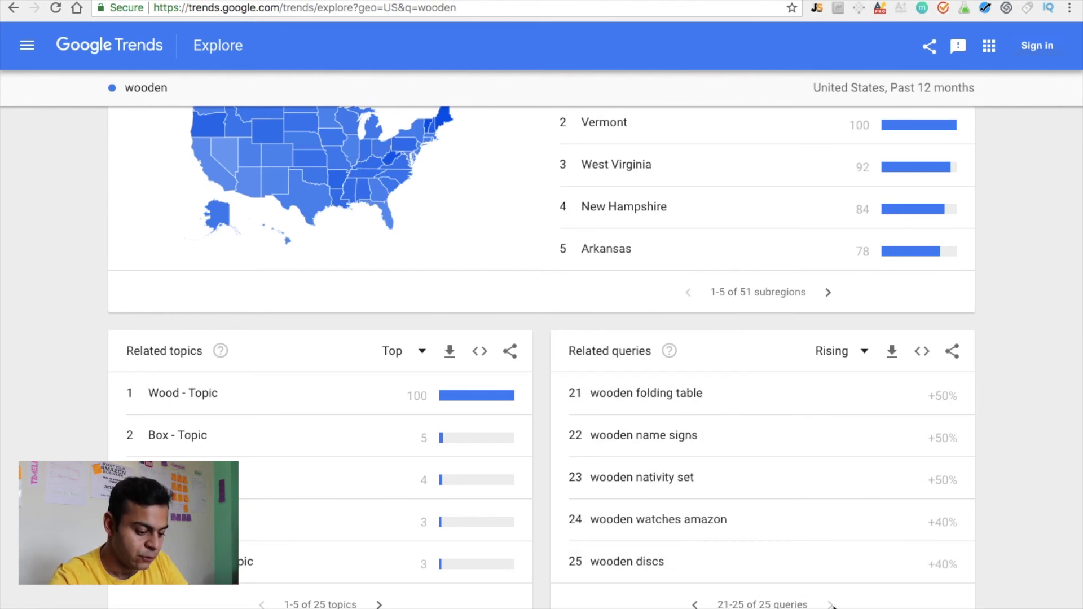